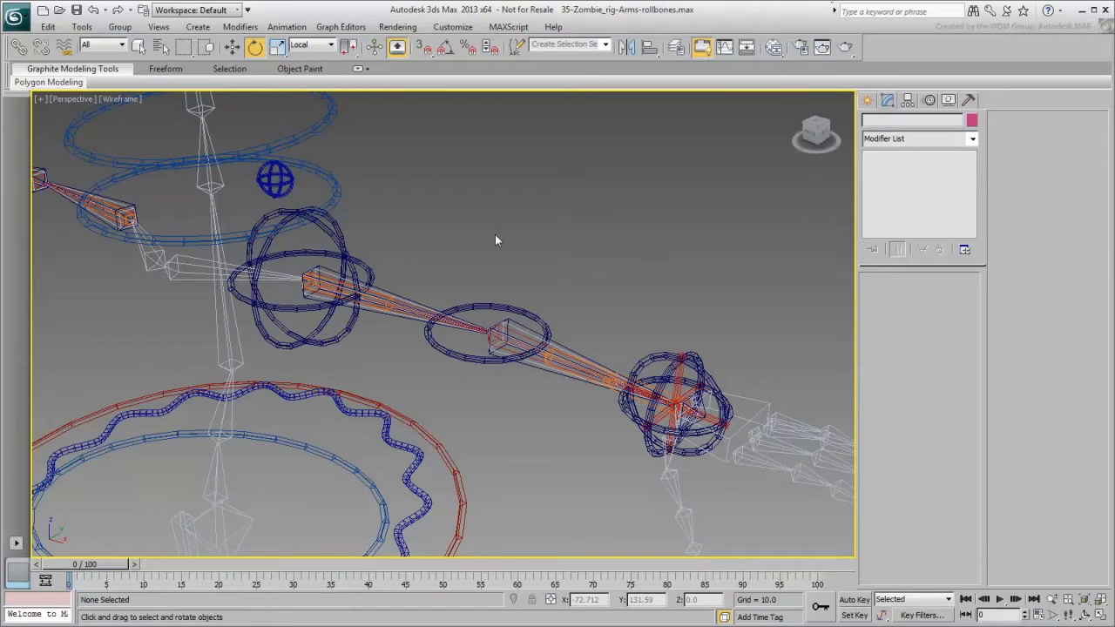
Rotate the left shoulder FK control about its local X axis to test how the arm rolls.
{"action": "scroll", "coordinate": [495, 235], "scroll_direction": "up", "scroll_amount": 5}
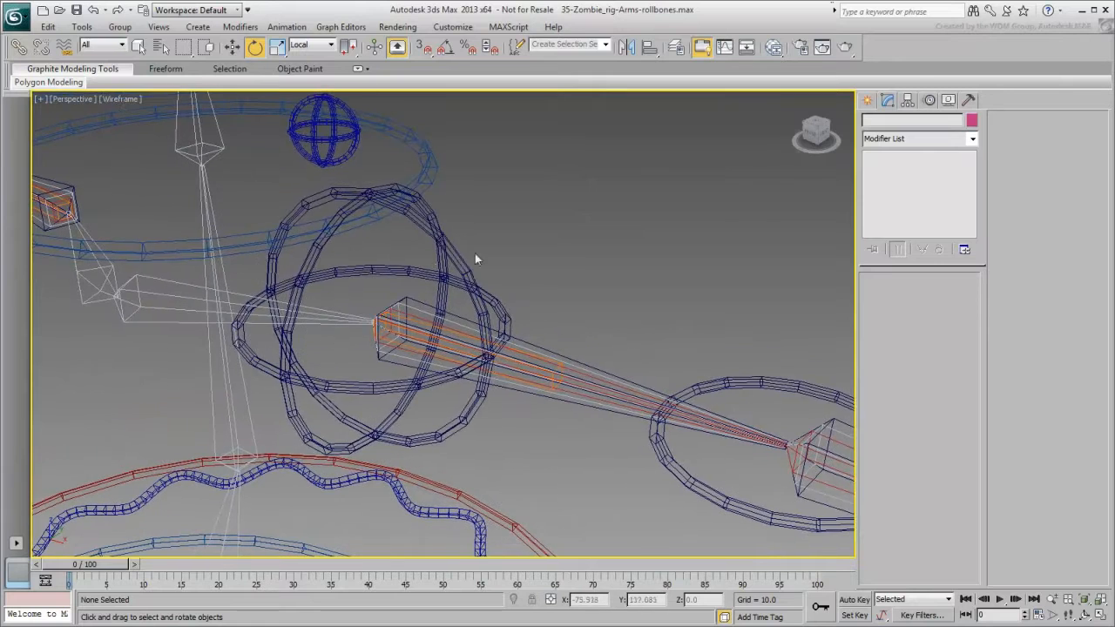
{"action": "left_click", "coordinate": [442, 272]}
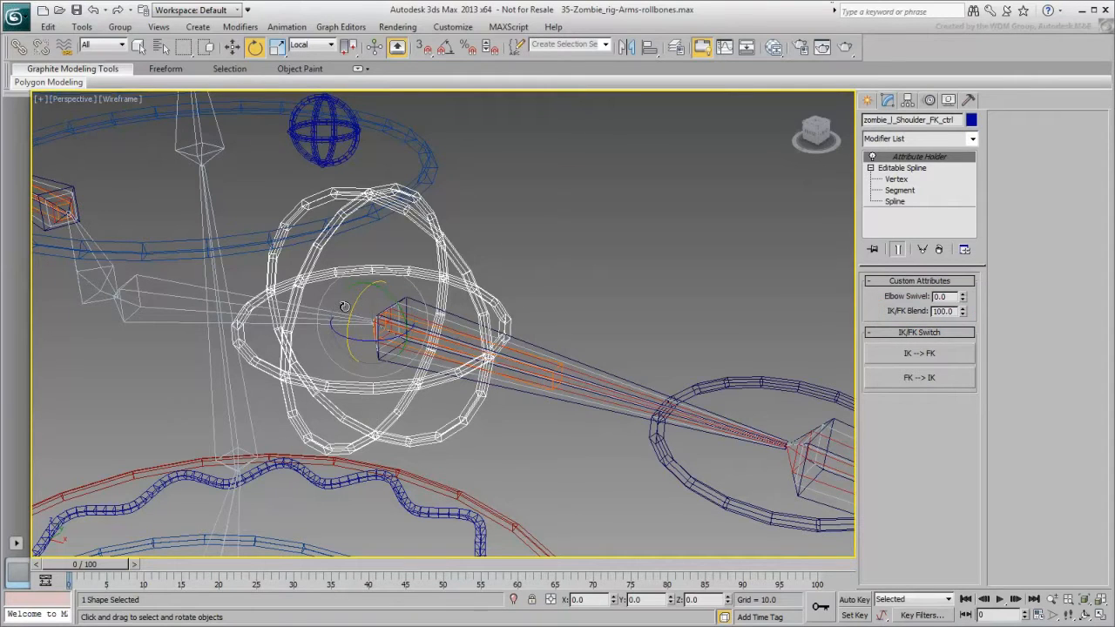
{"action": "left_click_drag", "start_coordinate": [349, 312], "coordinate": [363, 265]}
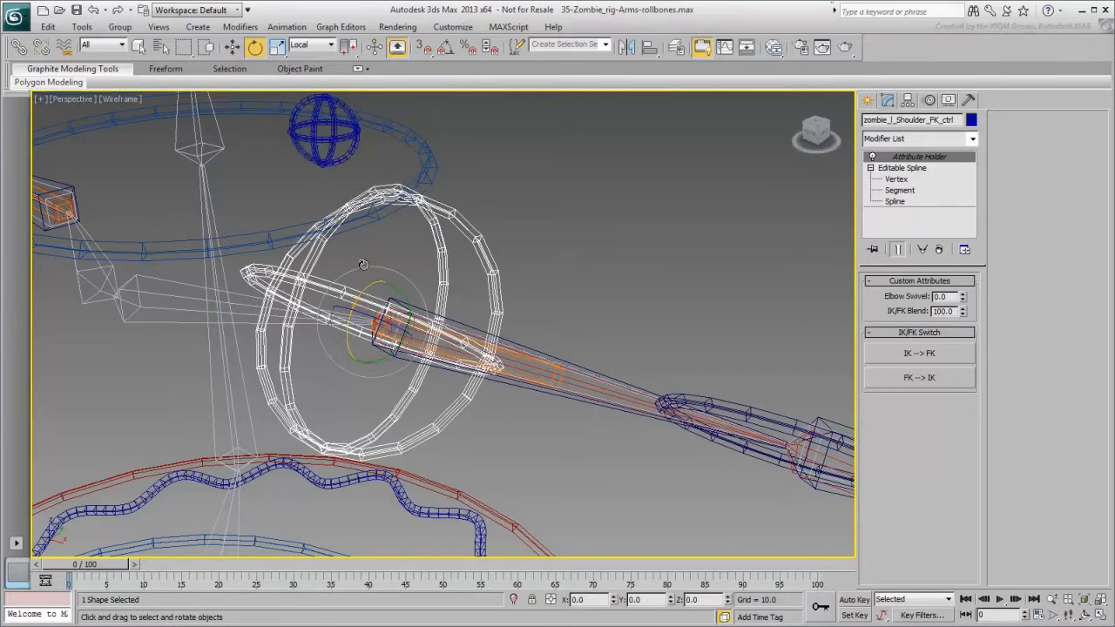
Counter-rotate the left shoulder roll bone about its local X axis to test reducing the roll.
{"action": "left_click", "coordinate": [554, 371]}
{"action": "left_click", "coordinate": [554, 371]}
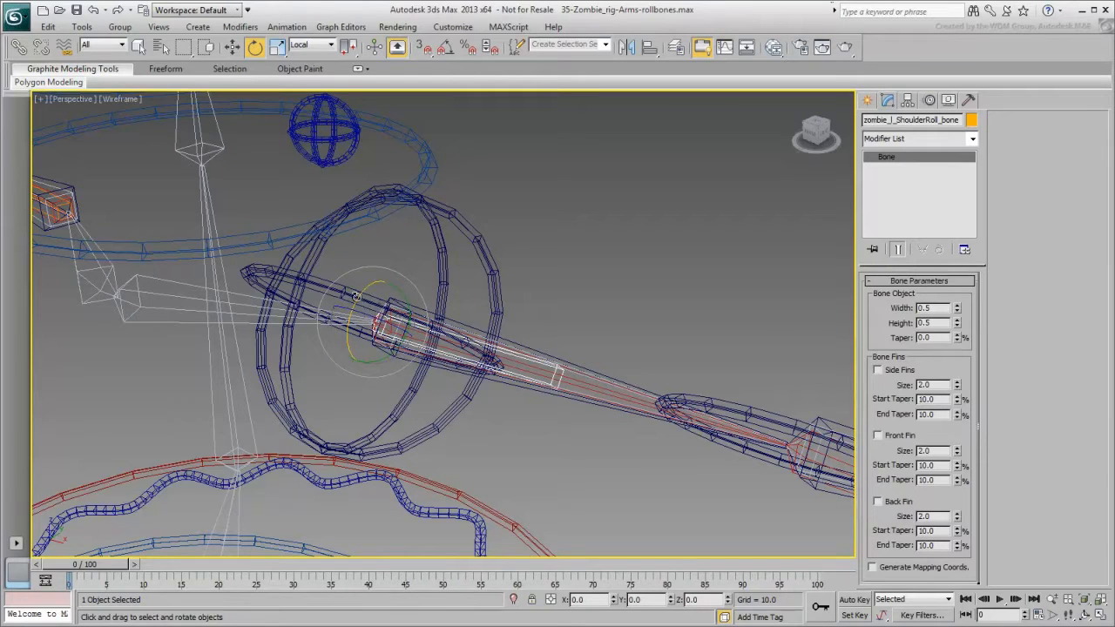
{"action": "left_click_drag", "start_coordinate": [356, 297], "coordinate": [351, 327]}
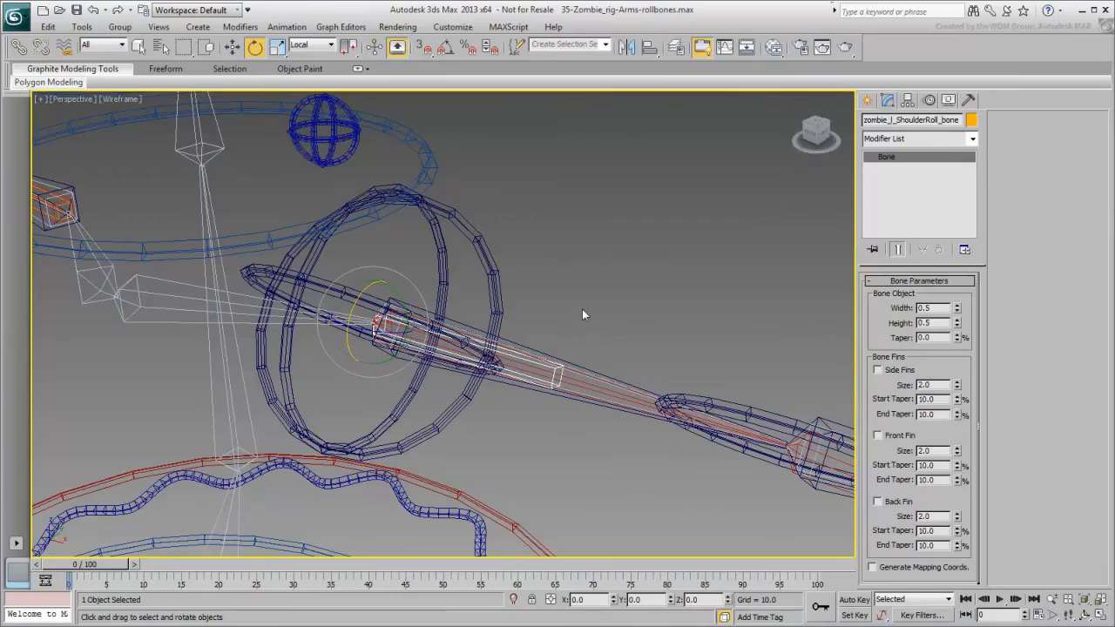
Undo the test rotations of the shoulder roll bone and the shoulder FK control, and clear the selection.
{"action": "middle_click_drag", "start_coordinate": [515, 441], "coordinate": [486, 435], "text": "alt"}
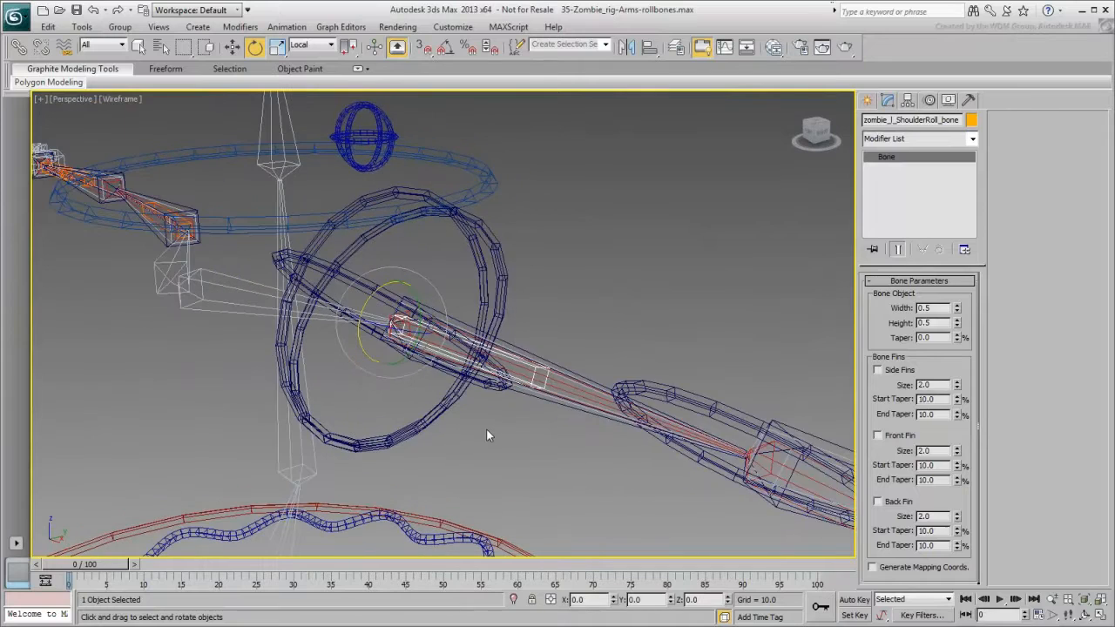
{"action": "left_click", "coordinate": [489, 428]}
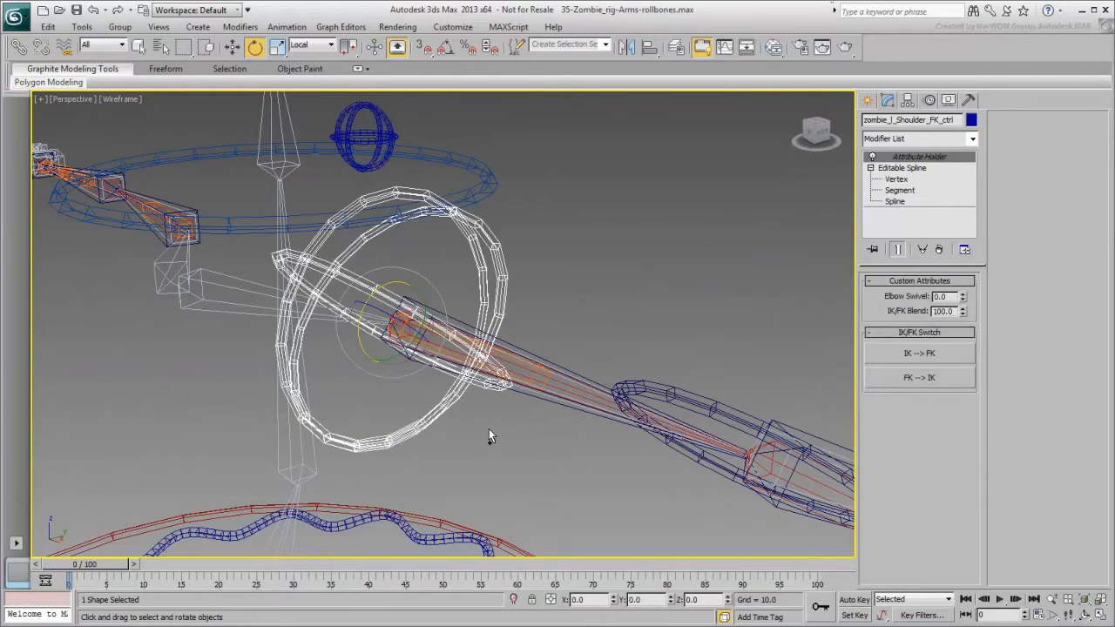
{"action": "middle_click_drag", "start_coordinate": [497, 438], "coordinate": [525, 448], "text": "alt"}
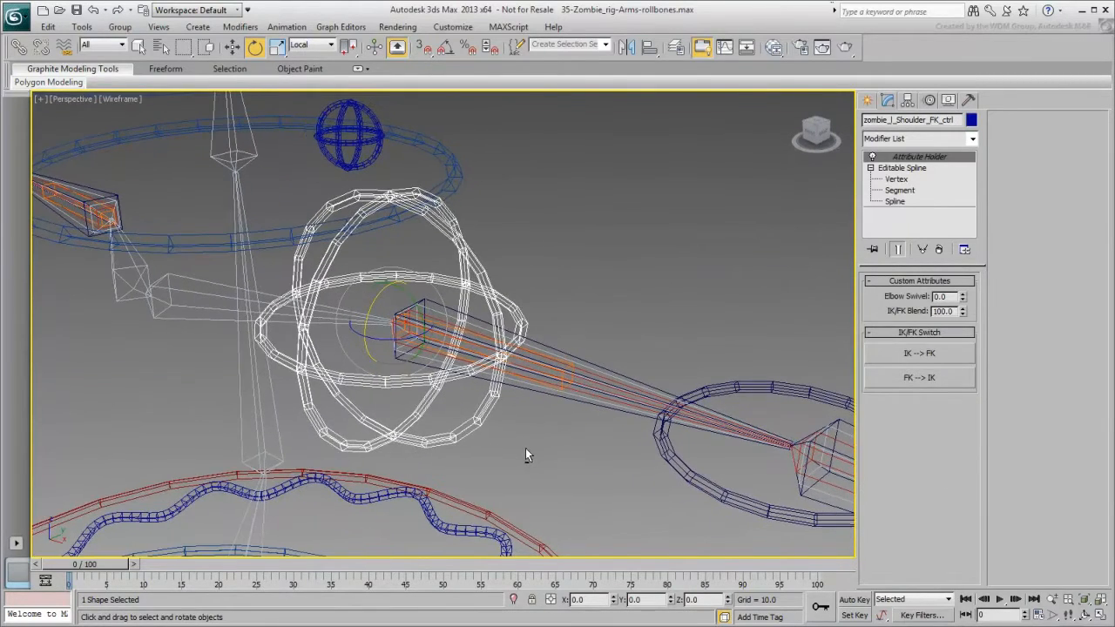
{"action": "left_click", "coordinate": [628, 303]}
Create a Point helper near the left shoulder, with only the Box display enabled.
{"action": "scroll", "coordinate": [704, 303], "scroll_direction": "up", "scroll_amount": 3}
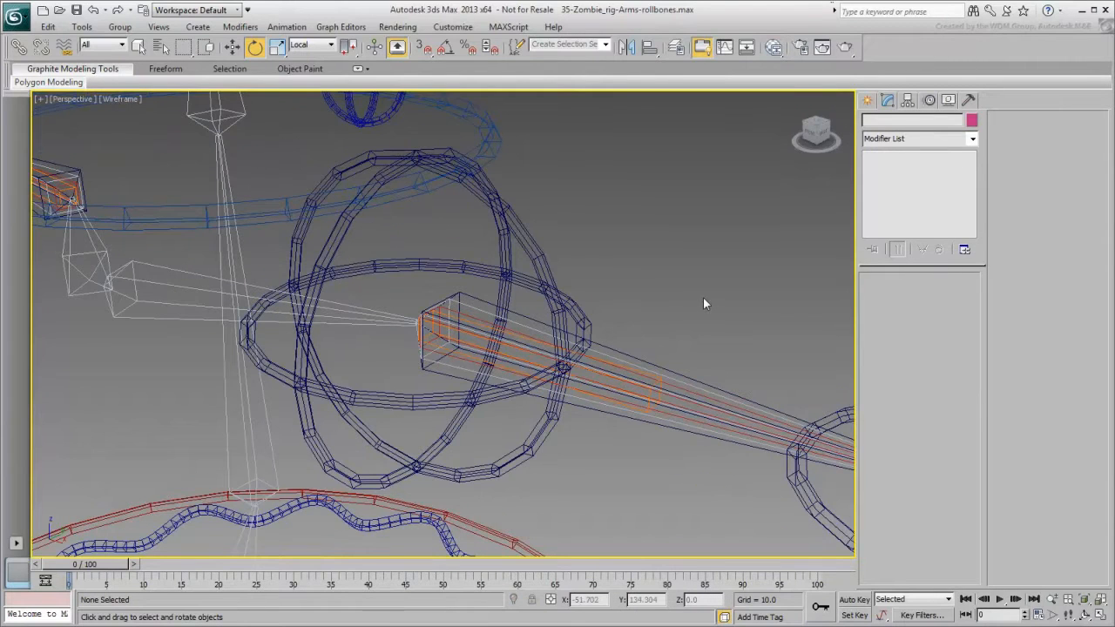
{"action": "left_click", "coordinate": [868, 101]}
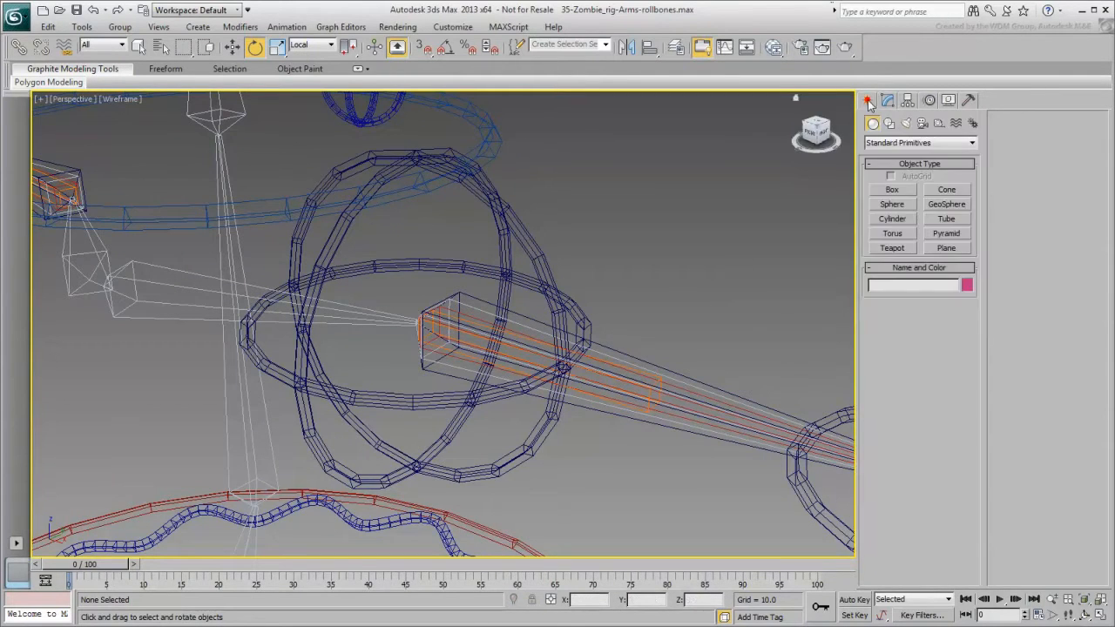
{"action": "left_click", "coordinate": [939, 123]}
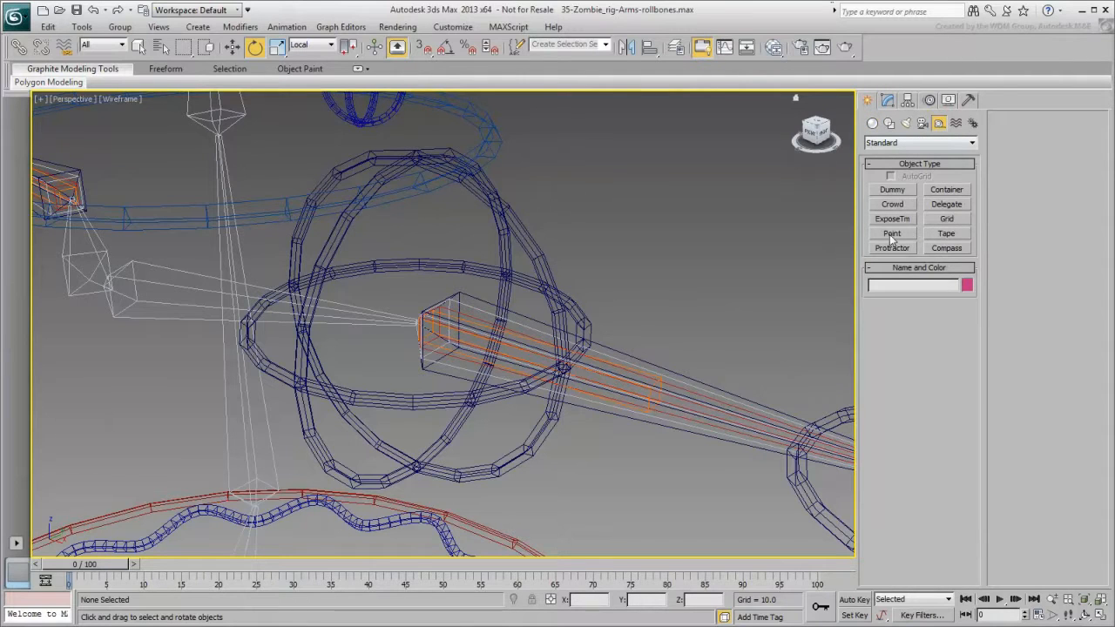
{"action": "left_click", "coordinate": [891, 235]}
{"action": "left_click", "coordinate": [880, 360]}
{"action": "left_click", "coordinate": [880, 373]}
{"action": "left_click", "coordinate": [672, 297]}
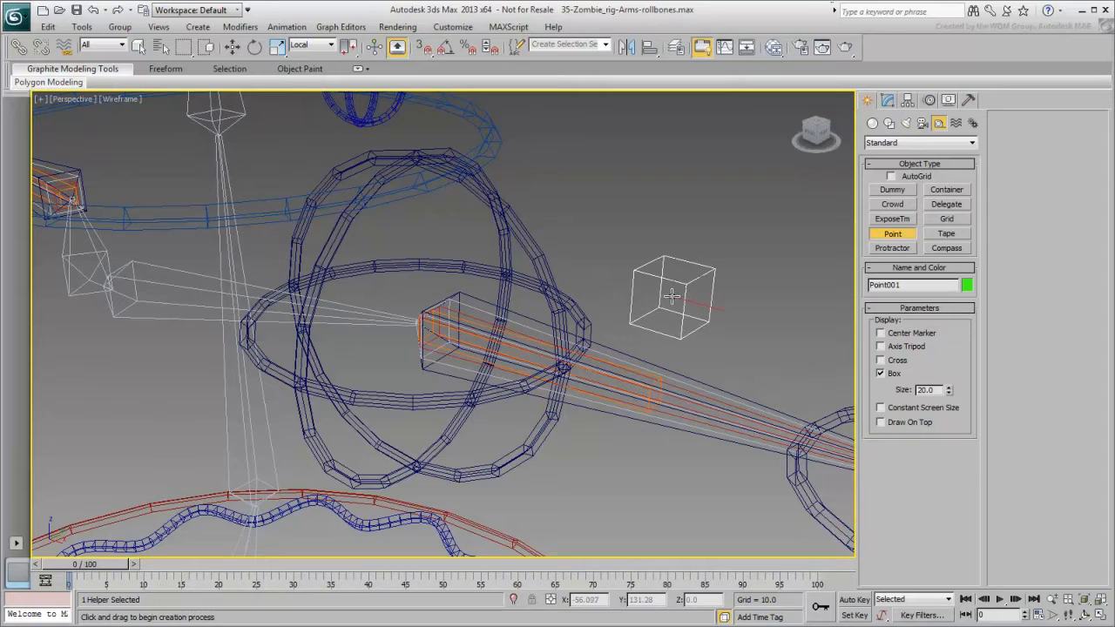
Rename the Point helper zombie_l_ShoulderTwist_hlp.
{"action": "left_click", "coordinate": [920, 287]}
{"action": "type", "text": "zom"}
{"action": "type", "text": "bie_l_ShoulderTwist_hlp"}
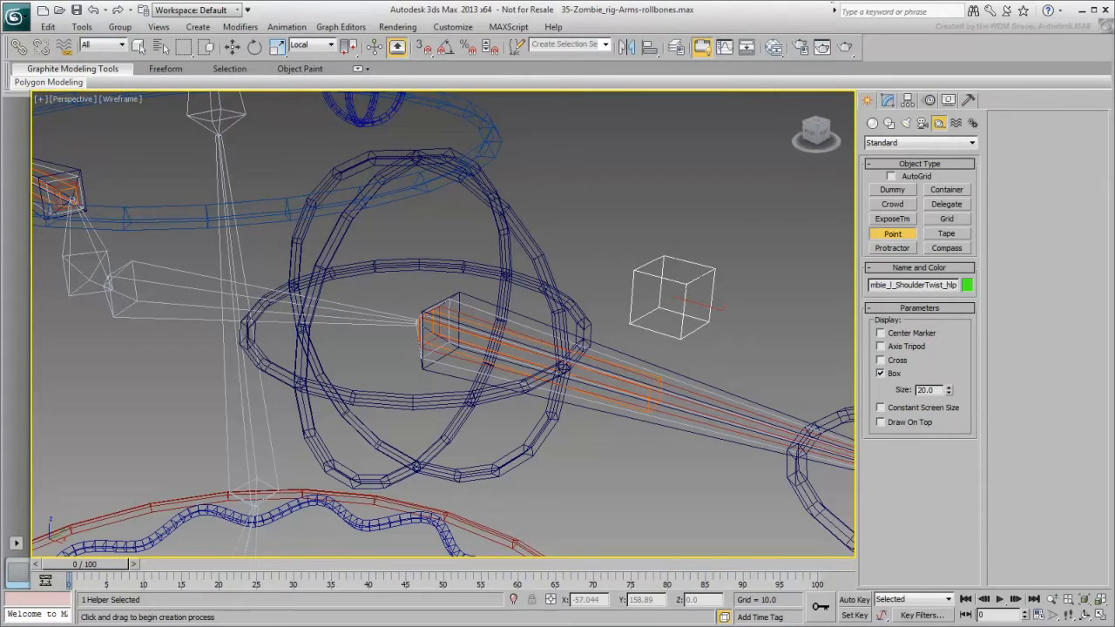
Align the twist helper to the left shoulder bone, pivot to pivot, in X, Y, Z position and X, Y, Z orientation.
{"action": "left_click", "coordinate": [650, 47]}
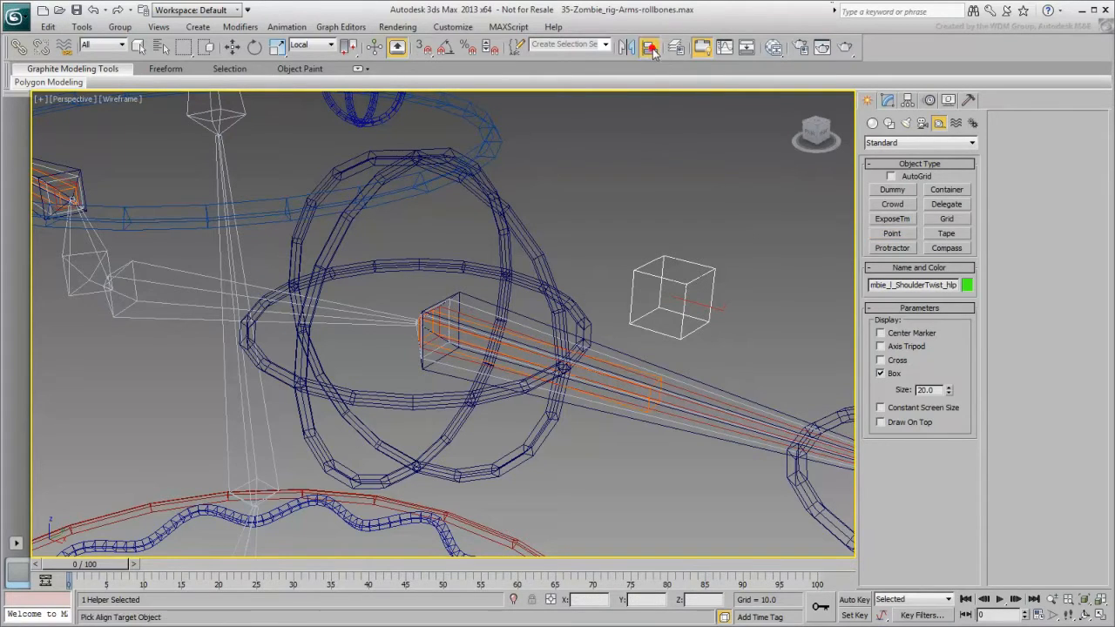
{"action": "left_click", "coordinate": [471, 305]}
{"action": "left_click", "coordinate": [497, 359]}
{"action": "left_click", "coordinate": [540, 359]}
{"action": "left_click", "coordinate": [588, 359]}
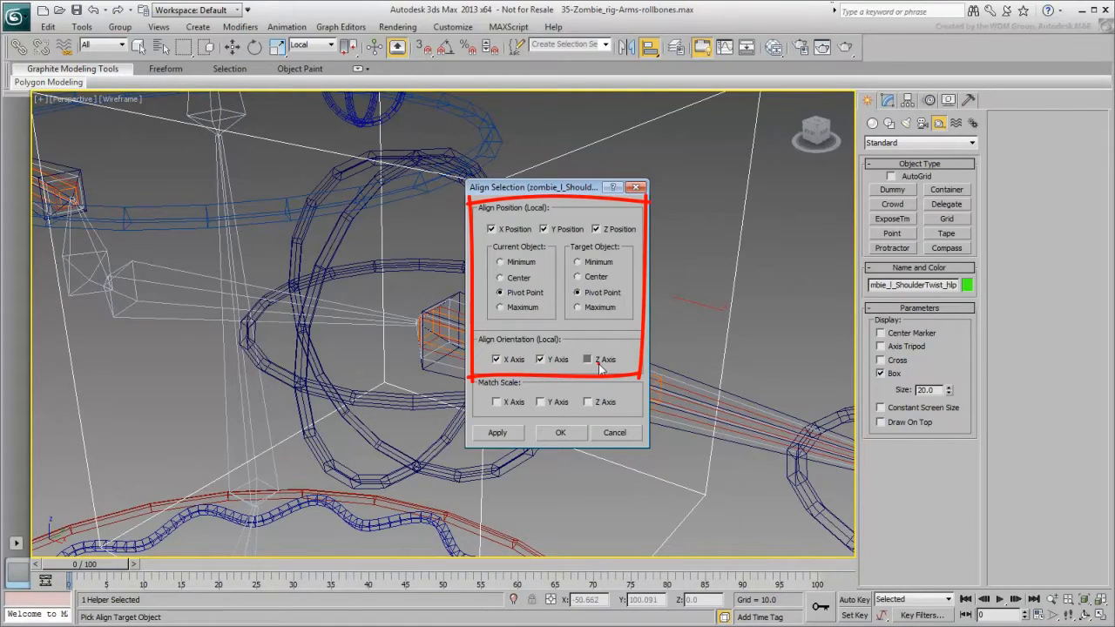
{"action": "left_click", "coordinate": [559, 433]}
Set the twist helper's display size to 0.7.
{"action": "left_click", "coordinate": [889, 100]}
{"action": "left_click_drag", "start_coordinate": [949, 362], "coordinate": [941, 428]}
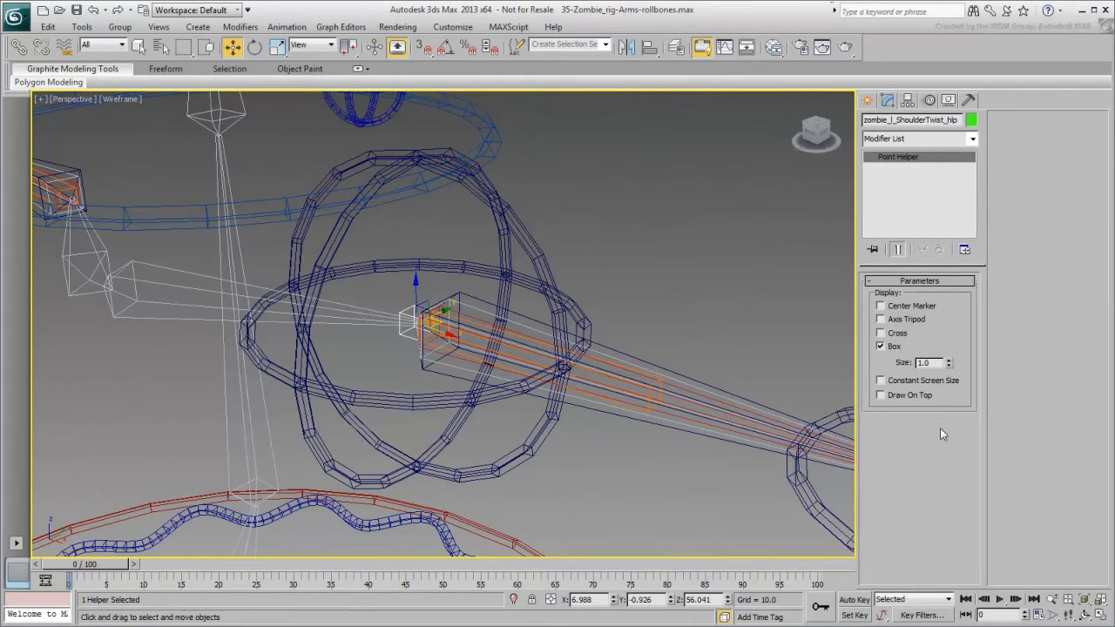
{"action": "left_click_drag", "start_coordinate": [933, 363], "coordinate": [892, 345]}
{"action": "type", "text": "0.7"}
{"action": "key", "text": "Return"}
Apply a Position Constraint to the twist helper, targeting zombie_l_Shoulder_bone.
{"action": "middle_click_drag", "start_coordinate": [745, 203], "coordinate": [643, 272], "text": "alt"}
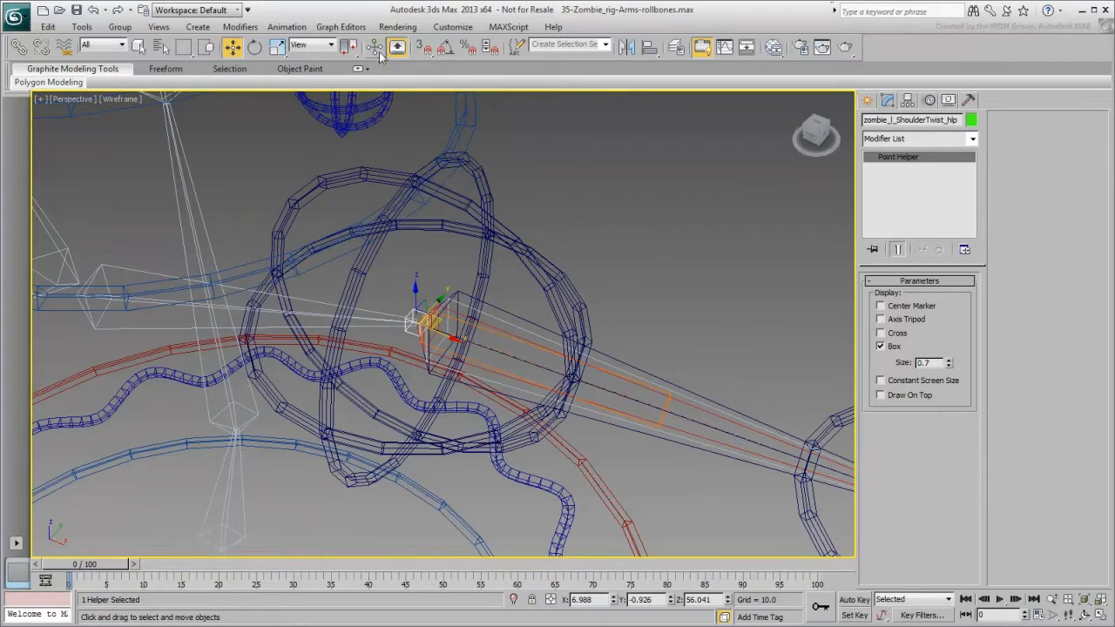
{"action": "left_click", "coordinate": [292, 26]}
{"action": "mouse_move", "coordinate": [433, 106]}
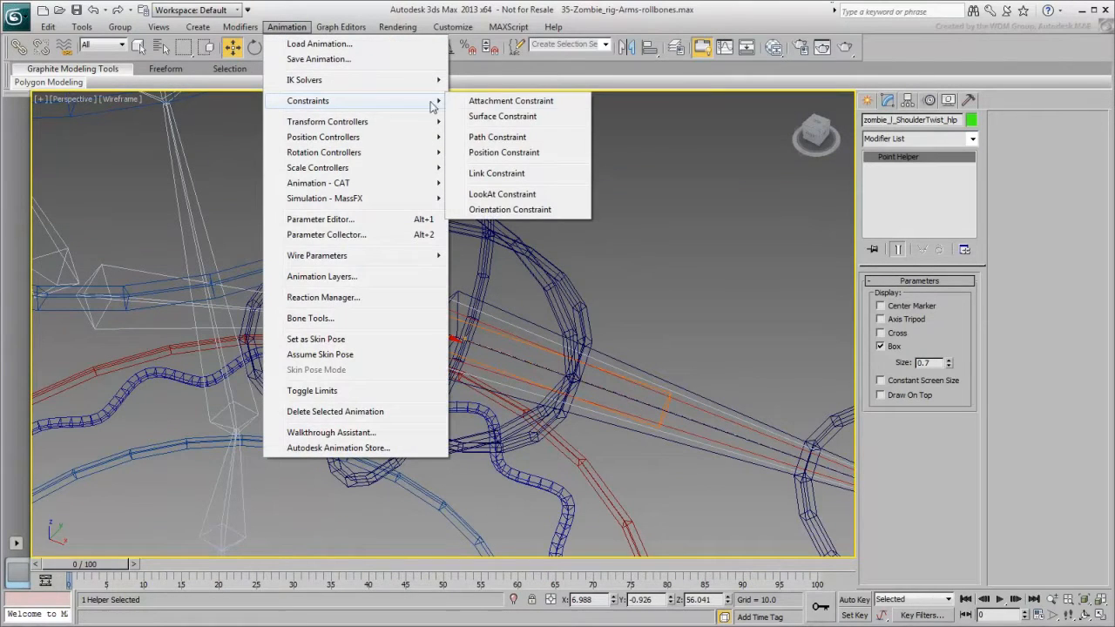
{"action": "left_click", "coordinate": [503, 153]}
{"action": "left_click", "coordinate": [501, 320]}
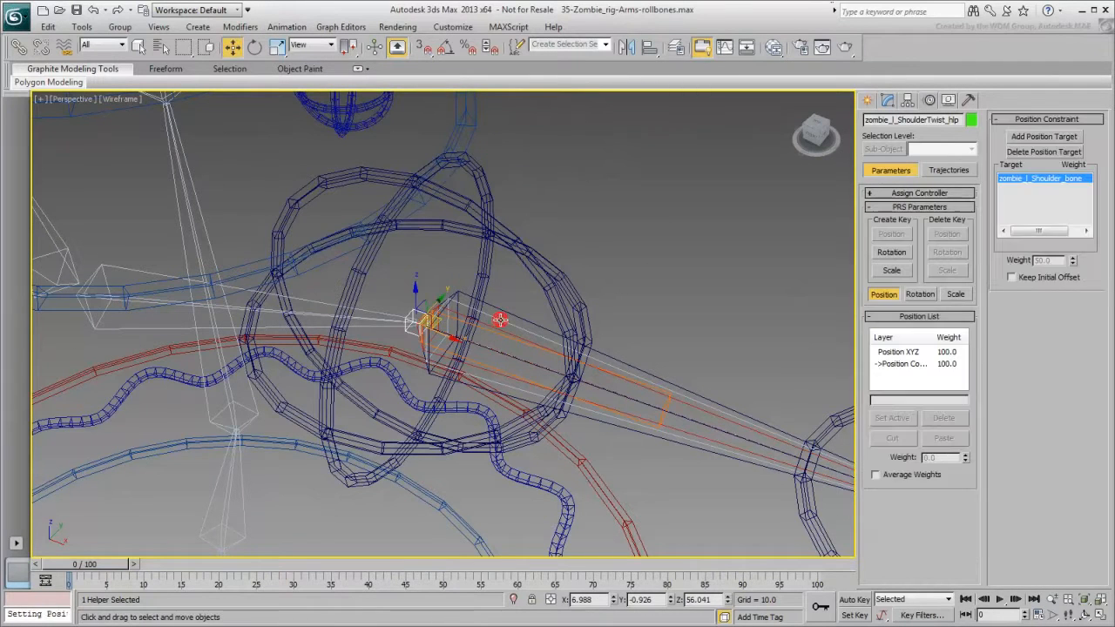
Apply an Orientation Constraint to the twist helper, targeting zombie_l_Shoulder_bone and zombie_l_Clav_bone.
{"action": "left_click", "coordinate": [286, 27]}
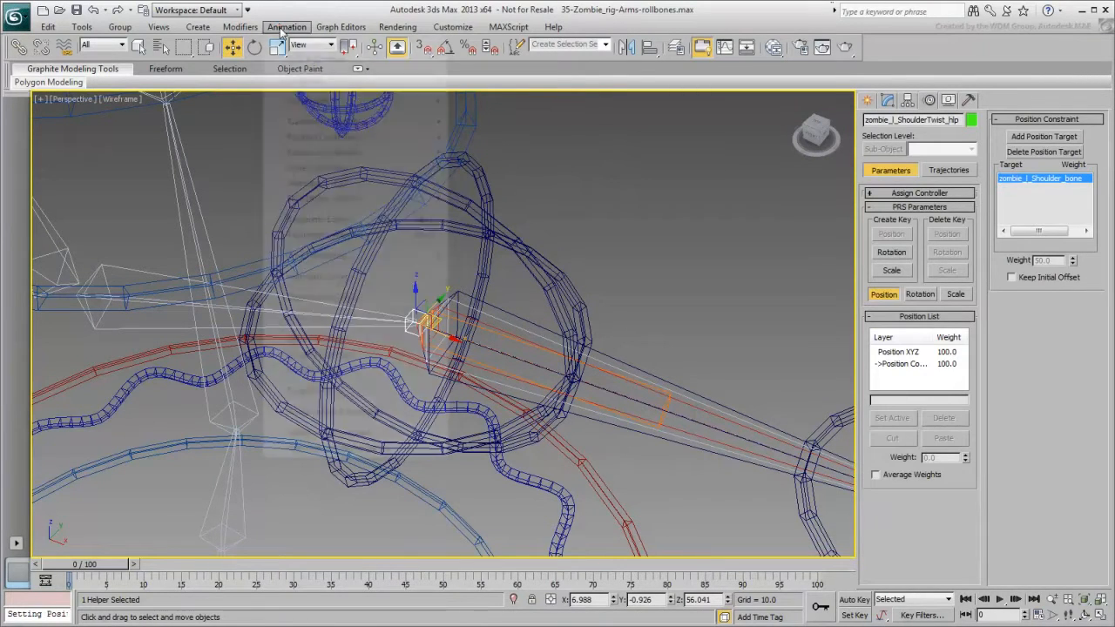
{"action": "mouse_move", "coordinate": [311, 102]}
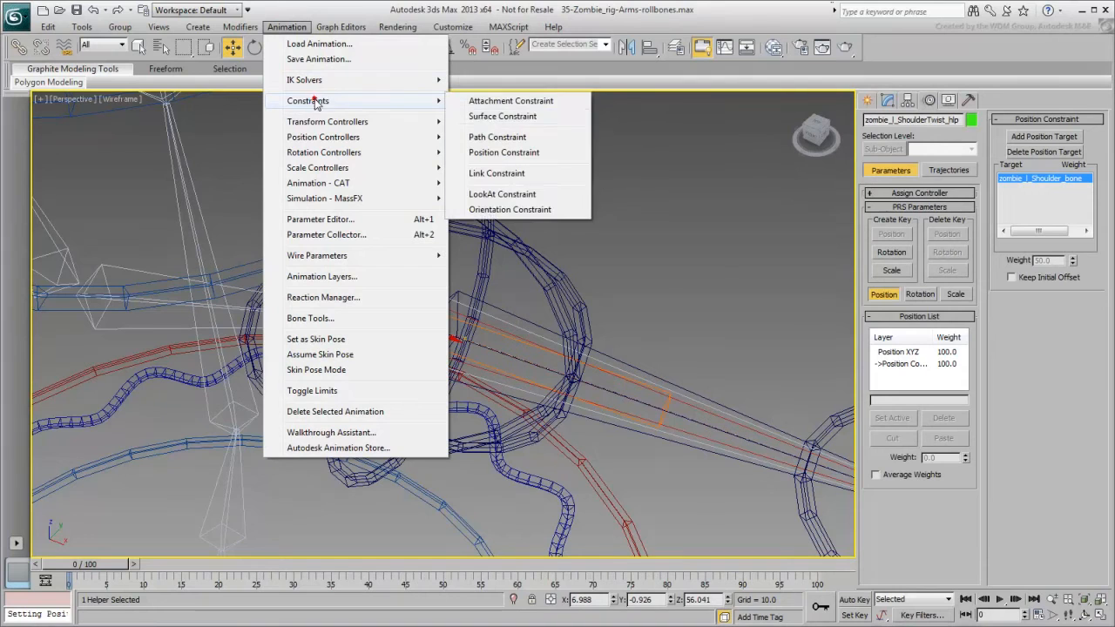
{"action": "left_click", "coordinate": [497, 213]}
{"action": "left_click", "coordinate": [503, 321]}
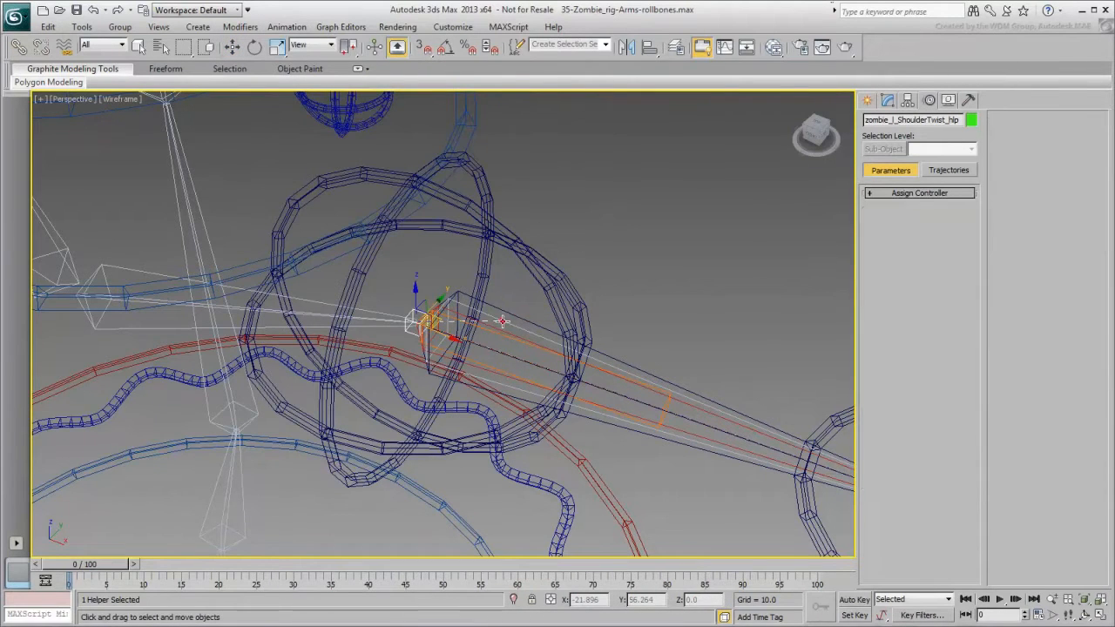
{"action": "left_click", "coordinate": [123, 324]}
{"action": "left_click", "coordinate": [1055, 141]}
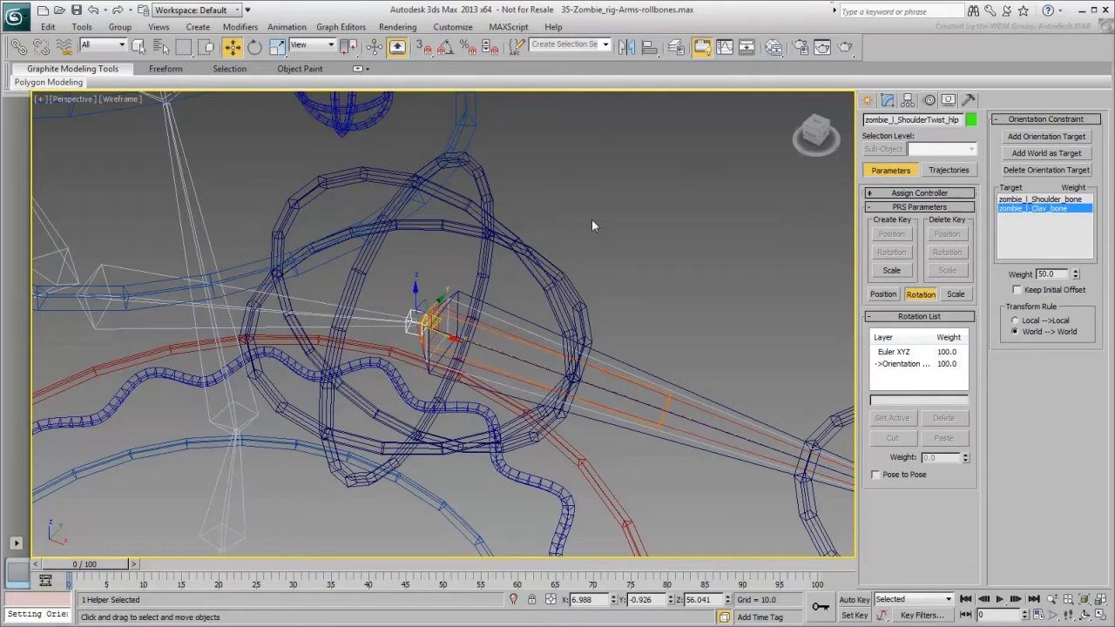
Test the twist helper by rotating the left shoulder FK control, undo each rotation and clear the selection.
{"action": "left_click", "coordinate": [533, 272]}
{"action": "right_click", "coordinate": [448, 322]}
{"action": "left_click", "coordinate": [475, 347]}
{"action": "mouse_move", "coordinate": [455, 350]}
{"action": "left_mouse_down"}
{"action": "mouse_move", "coordinate": [279, 352]}
{"action": "mouse_move", "coordinate": [436, 350]}
{"action": "mouse_move", "coordinate": [417, 270]}
{"action": "left_mouse_up"}
{"action": "key", "text": "ctrl+z"}
{"action": "middle_click_drag", "start_coordinate": [374, 368], "coordinate": [523, 333], "text": "alt"}
{"action": "left_click_drag", "start_coordinate": [460, 323], "coordinate": [373, 266]}
{"action": "key", "text": "ctrl+z"}
{"action": "middle_click_drag", "start_coordinate": [490, 338], "coordinate": [467, 358], "text": "alt"}
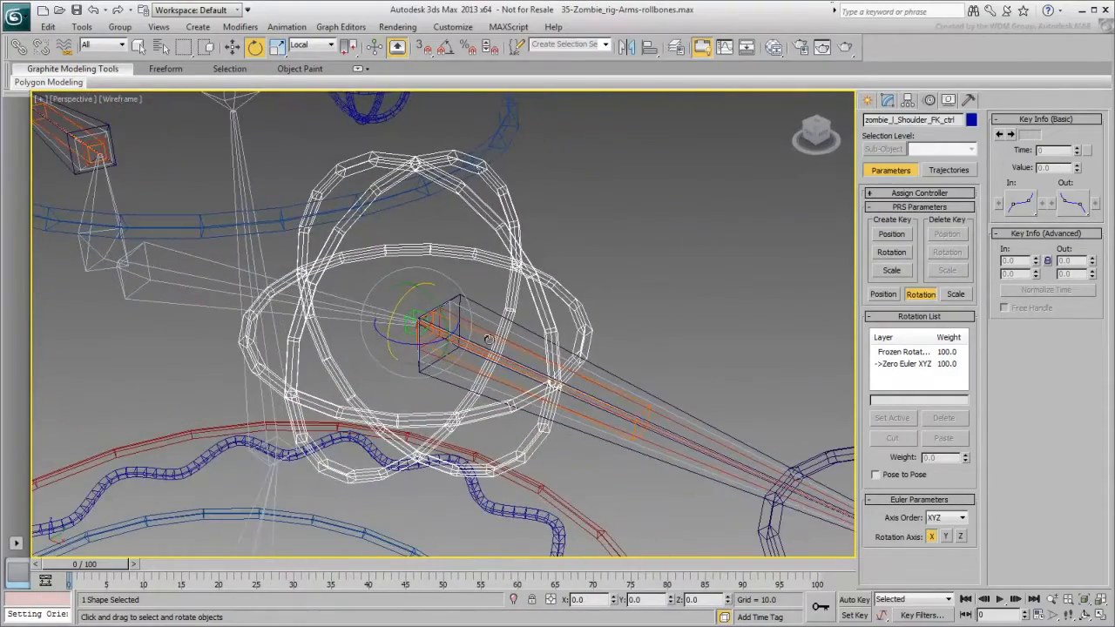
{"action": "left_click", "coordinate": [697, 237]}
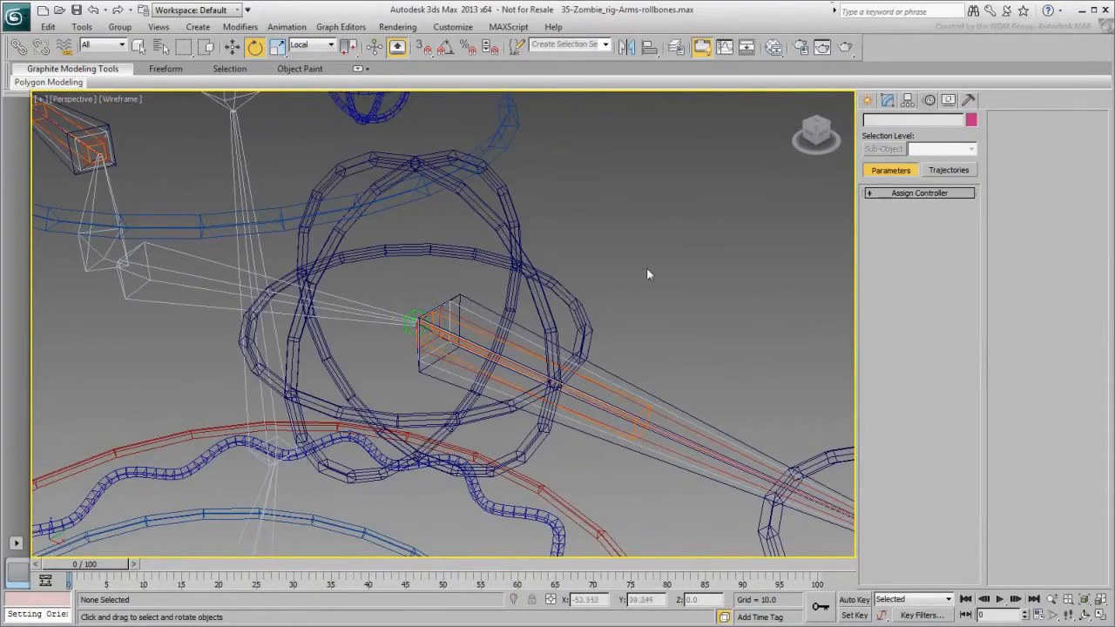
Apply a LookAt Constraint to zombie_l_ShoulderRoll_bone, targeting zombie_l_Forearm_bone.
{"action": "left_click", "coordinate": [470, 334]}
{"action": "middle_click_drag", "start_coordinate": [672, 357], "coordinate": [567, 302]}
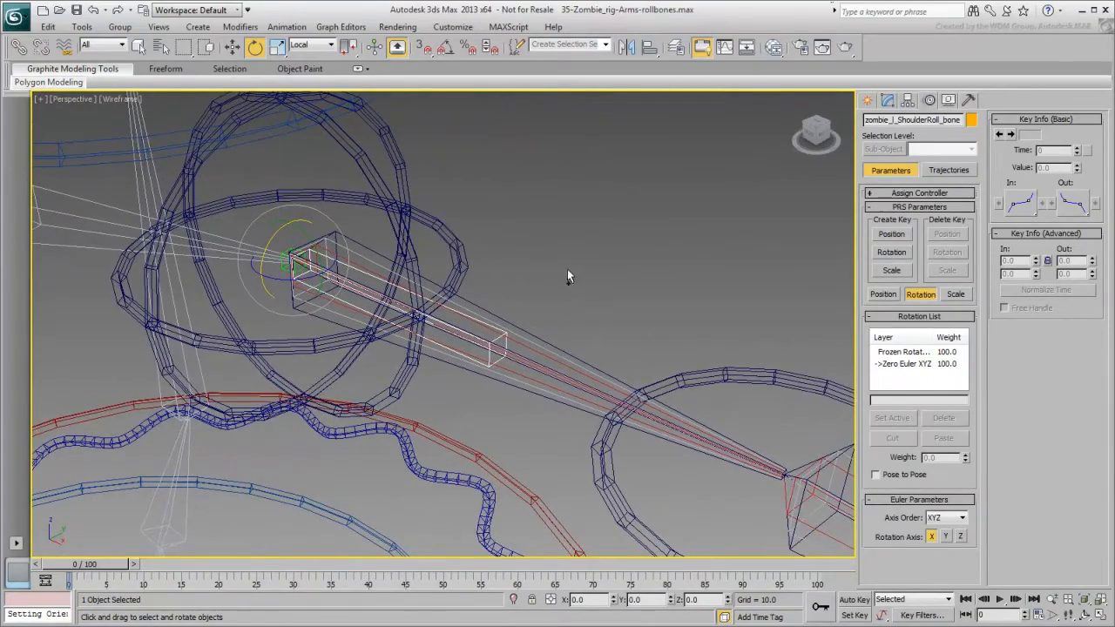
{"action": "scroll", "coordinate": [568, 269], "scroll_direction": "down", "scroll_amount": 2}
{"action": "mouse_move", "coordinate": [573, 259]}
{"action": "middle_mouse_down", "text": "alt"}
{"action": "mouse_move", "coordinate": [584, 265]}
{"action": "mouse_move", "coordinate": [563, 278]}
{"action": "middle_mouse_up", "text": "alt"}
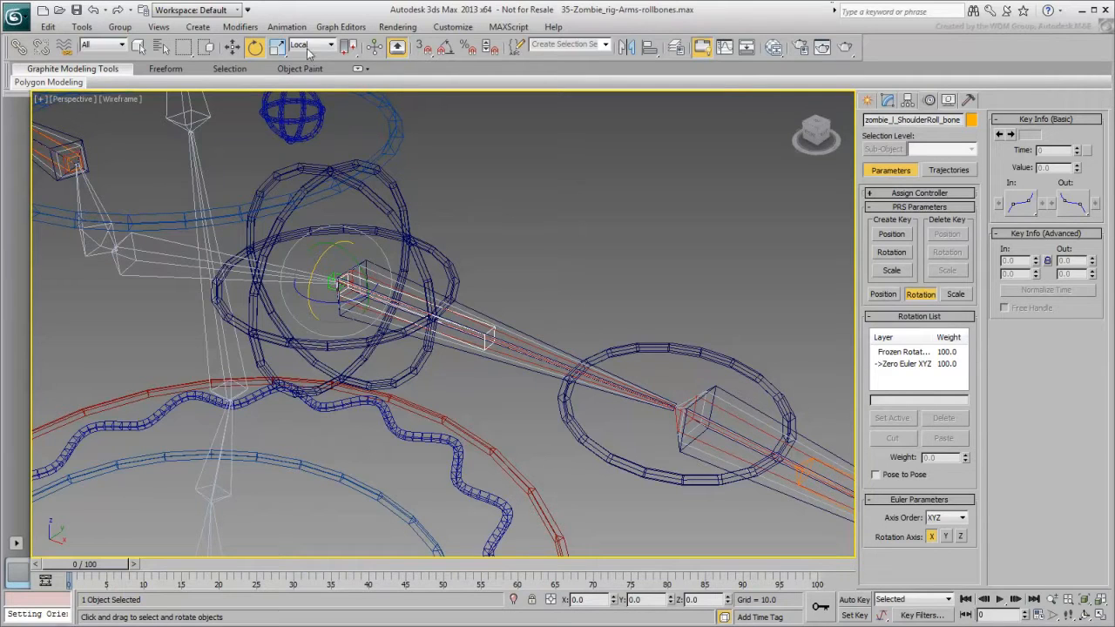
{"action": "left_click", "coordinate": [290, 27]}
{"action": "mouse_move", "coordinate": [388, 100]}
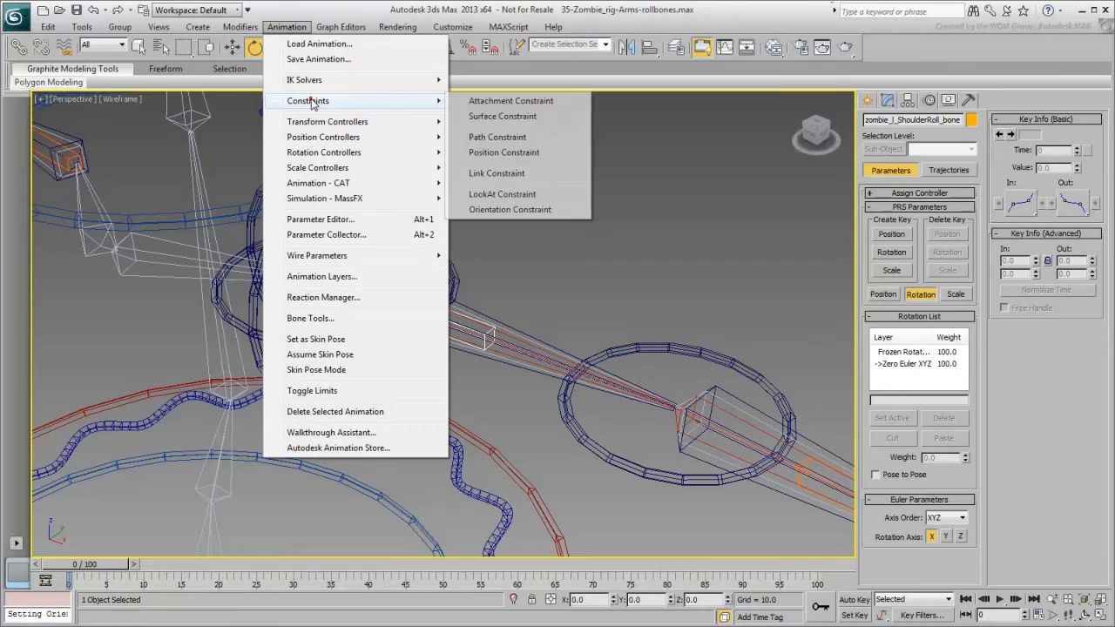
{"action": "left_click", "coordinate": [504, 193]}
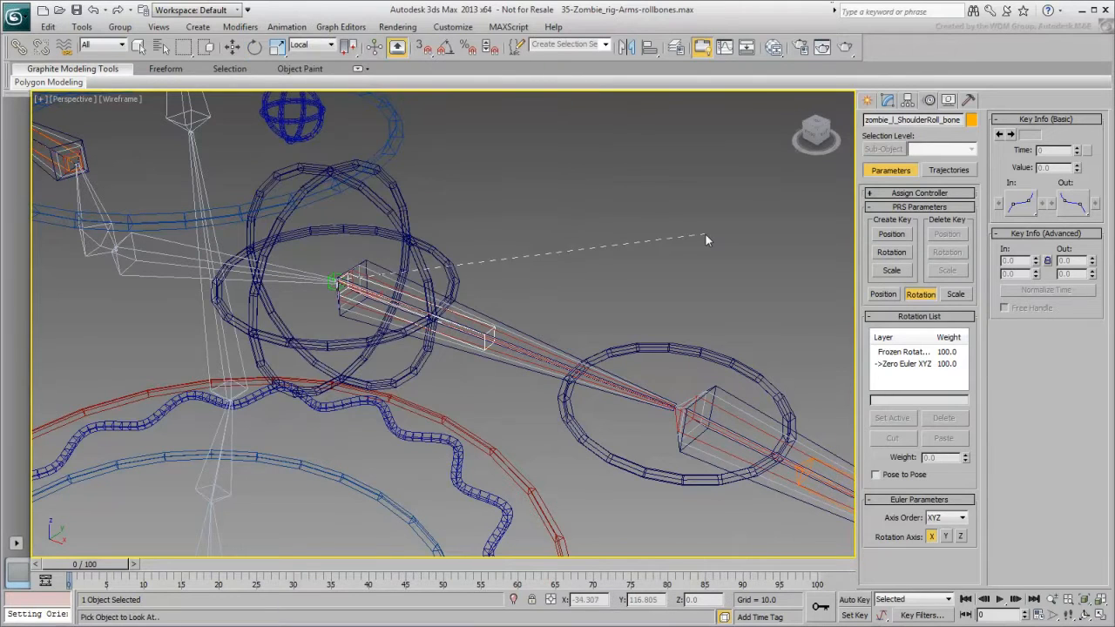
{"action": "left_click", "coordinate": [743, 411]}
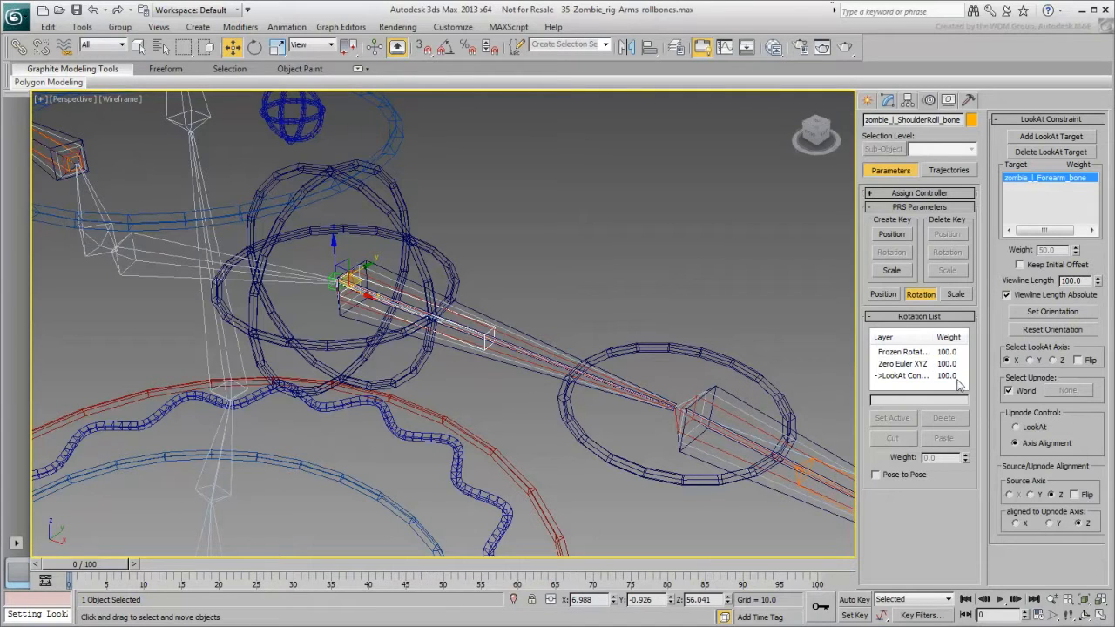
Try flipping the roll bone's LookAt axis, and turn Flip off again.
{"action": "left_click", "coordinate": [1080, 362]}
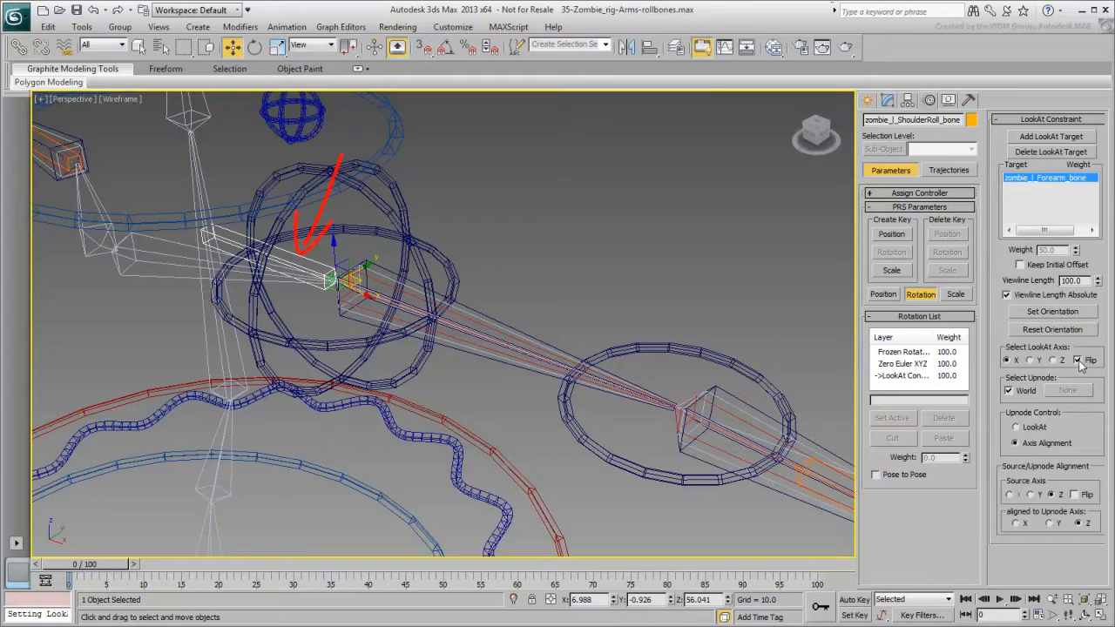
{"action": "left_click", "coordinate": [1079, 361]}
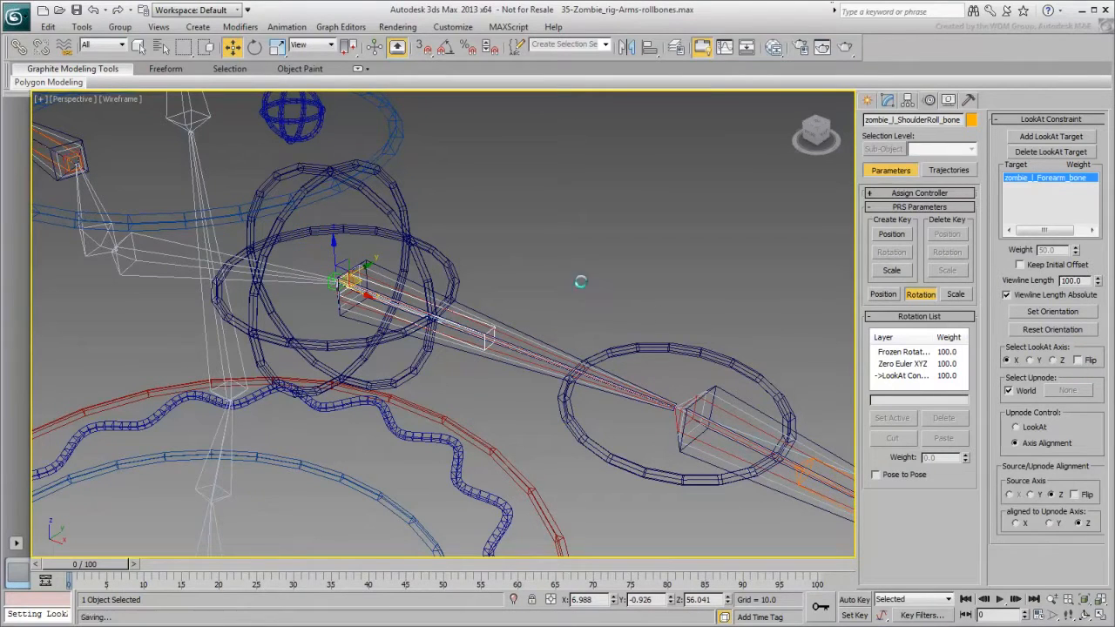
Try rotating the left shoulder FK control to test the roll bone's LookAt Constraint, cancelling the rotation.
{"action": "scroll", "coordinate": [473, 265], "scroll_direction": "up", "scroll_amount": 3}
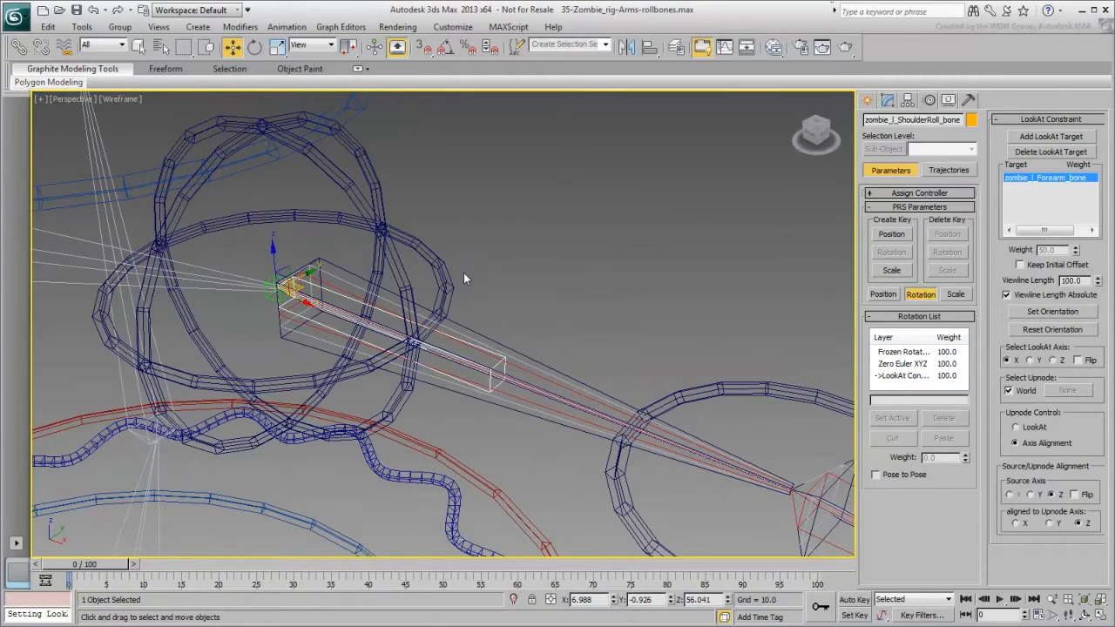
{"action": "left_click", "coordinate": [461, 241]}
{"action": "right_click", "coordinate": [367, 276]}
{"action": "left_click", "coordinate": [375, 293]}
{"action": "left_click_drag", "start_coordinate": [300, 300], "coordinate": [247, 300]}
{"action": "right_click", "coordinate": [272, 305]}
{"action": "right_click", "coordinate": [248, 301]}
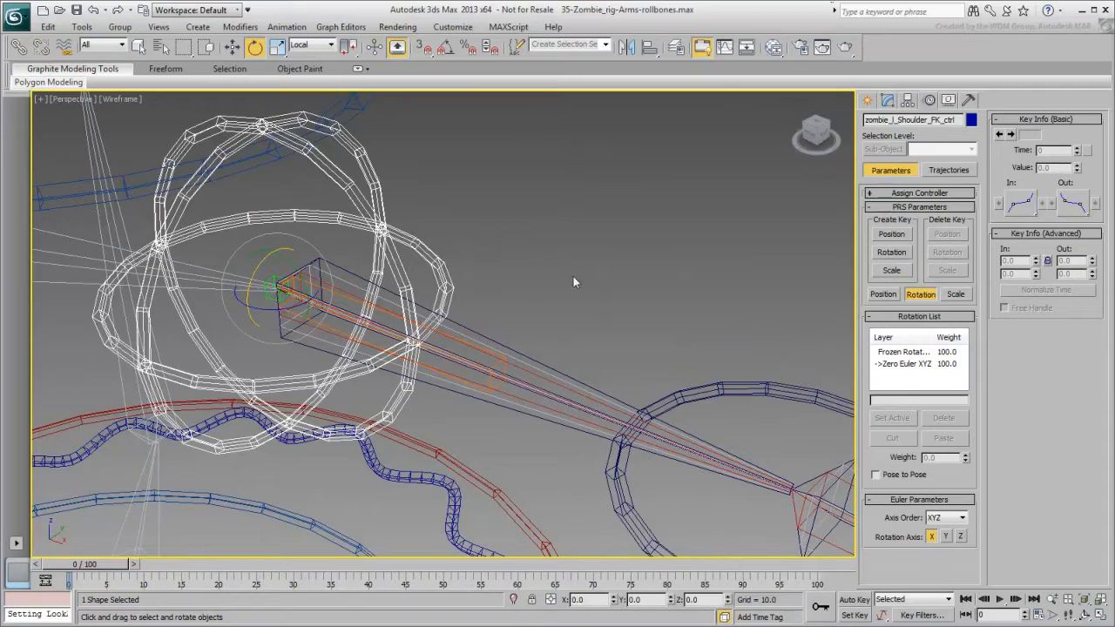
Replace the World upnode in the roll bone's LookAt Constraint with the left shoulder twist helper.
{"action": "left_click", "coordinate": [496, 364]}
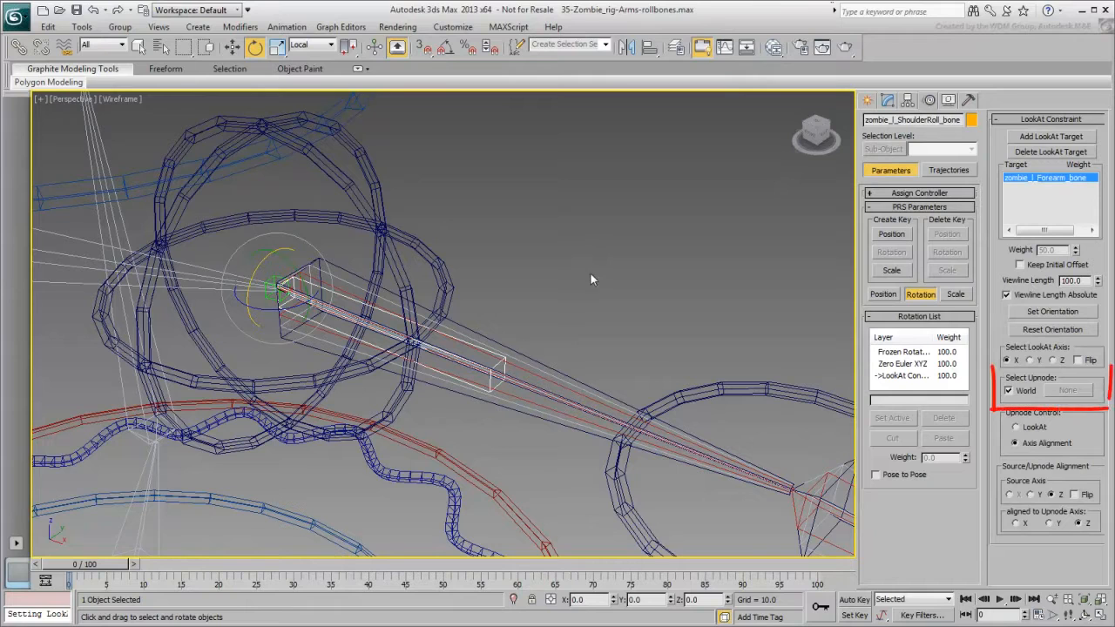
{"action": "left_click", "coordinate": [1009, 391]}
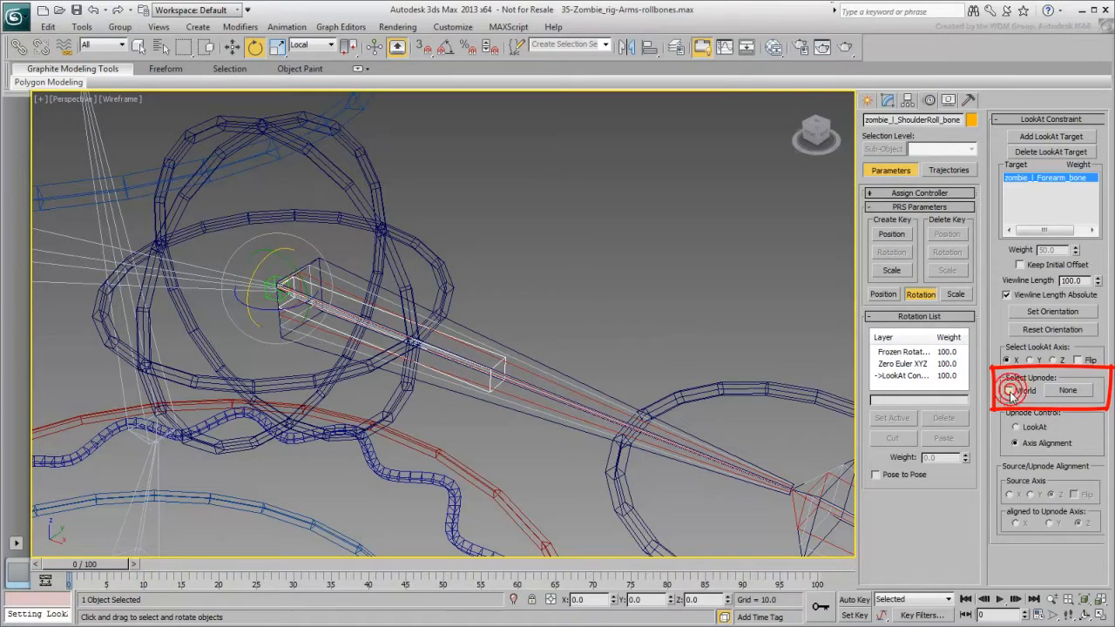
{"action": "left_click", "coordinate": [1068, 391]}
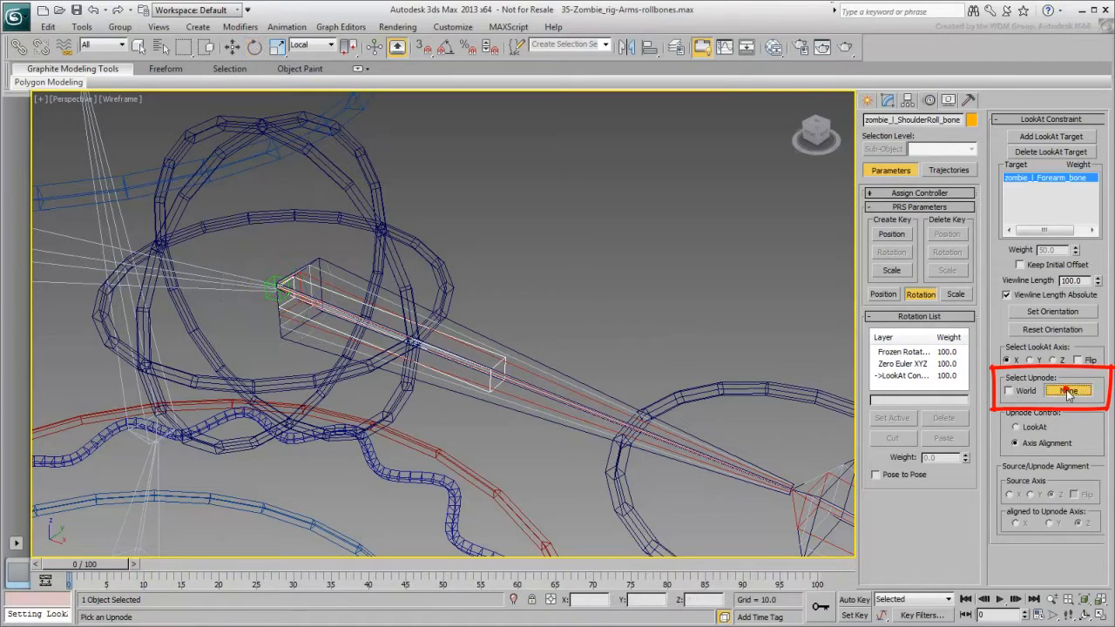
{"action": "left_click", "coordinate": [265, 299]}
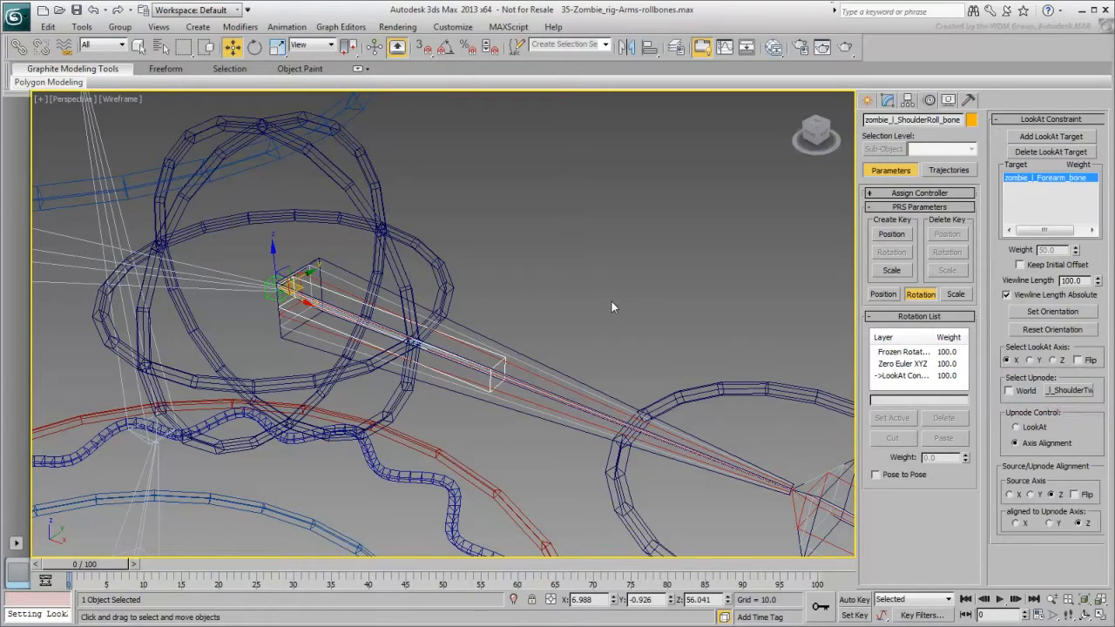
Test the roll bone's new upnode by rotating the left shoulder FK control locally, cancelling the rotation.
{"action": "left_click_drag", "start_coordinate": [488, 206], "coordinate": [423, 260]}
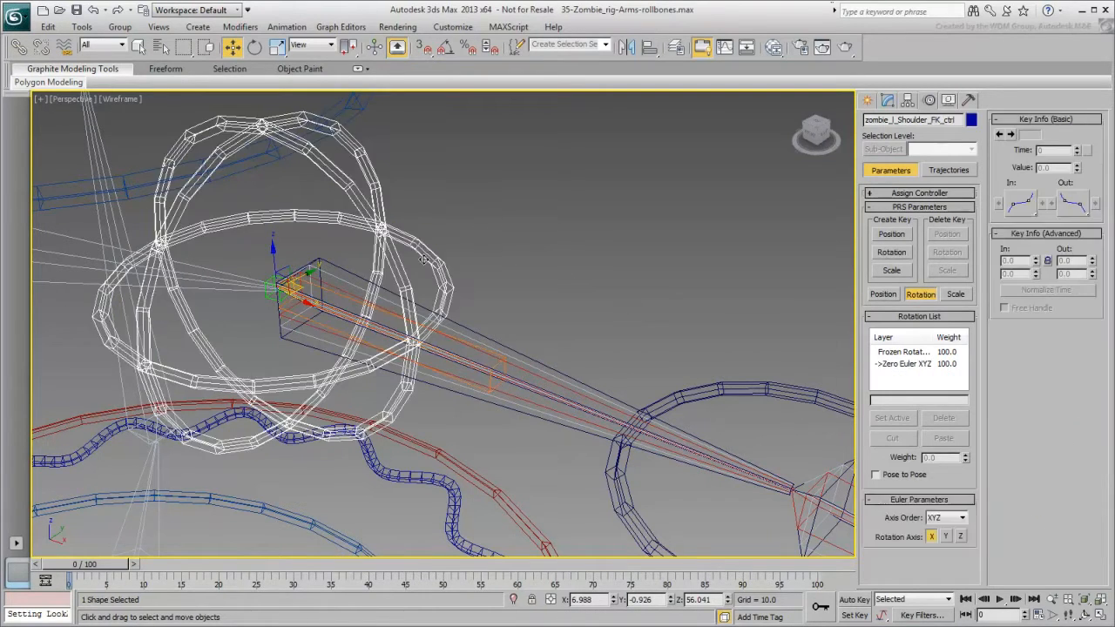
{"action": "right_click", "coordinate": [329, 260]}
{"action": "left_click", "coordinate": [343, 288]}
{"action": "left_click_drag", "start_coordinate": [249, 286], "coordinate": [273, 291]}
{"action": "middle_click_drag", "start_coordinate": [419, 331], "coordinate": [490, 363], "text": "alt"}
{"action": "left_click_drag", "start_coordinate": [316, 288], "coordinate": [250, 266]}
{"action": "right_click", "coordinate": [250, 267]}
{"action": "middle_click_drag", "start_coordinate": [251, 271], "coordinate": [227, 361], "text": "alt"}
{"action": "scroll", "coordinate": [545, 244], "scroll_direction": "down", "scroll_amount": 5}
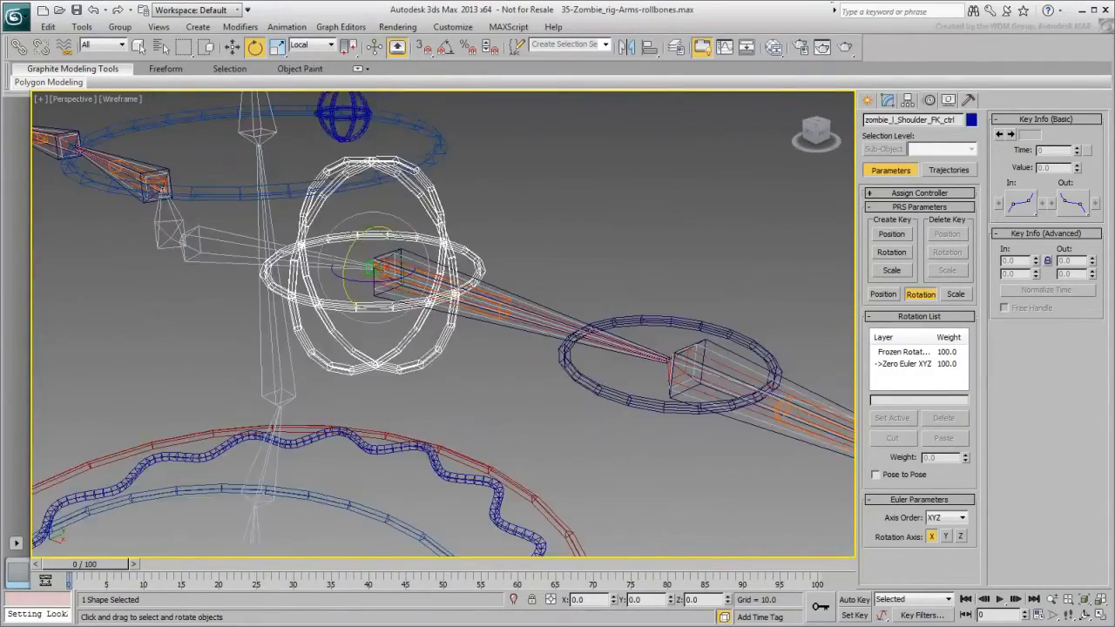
Switch the viewport to shaded display with edged faces and unhide the Geometry category.
{"action": "key", "text": "F3"}
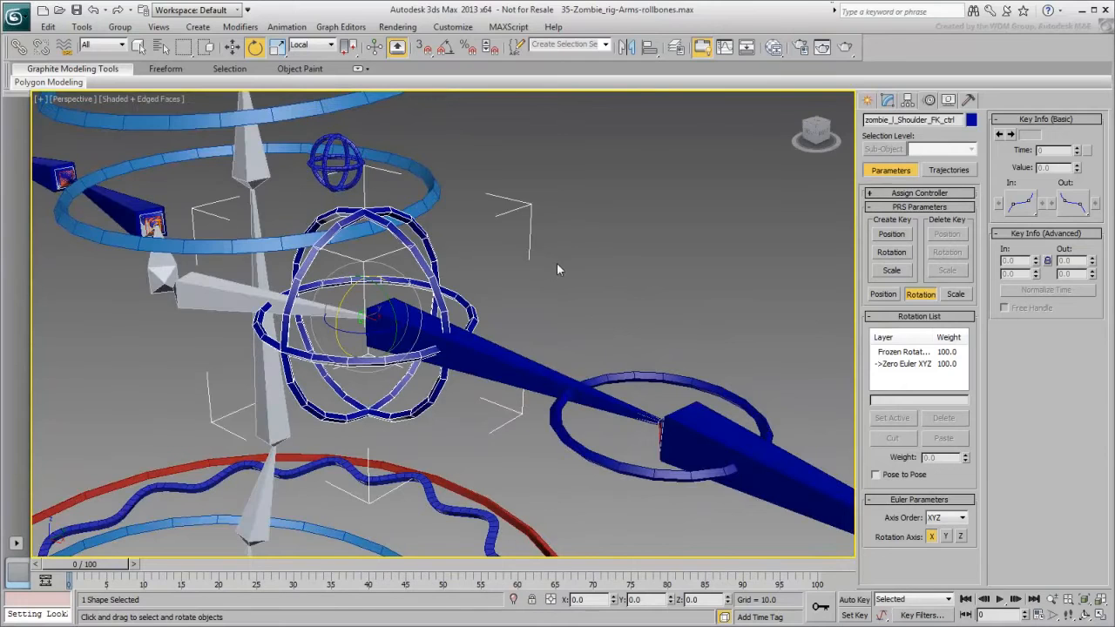
{"action": "left_click", "coordinate": [949, 100]}
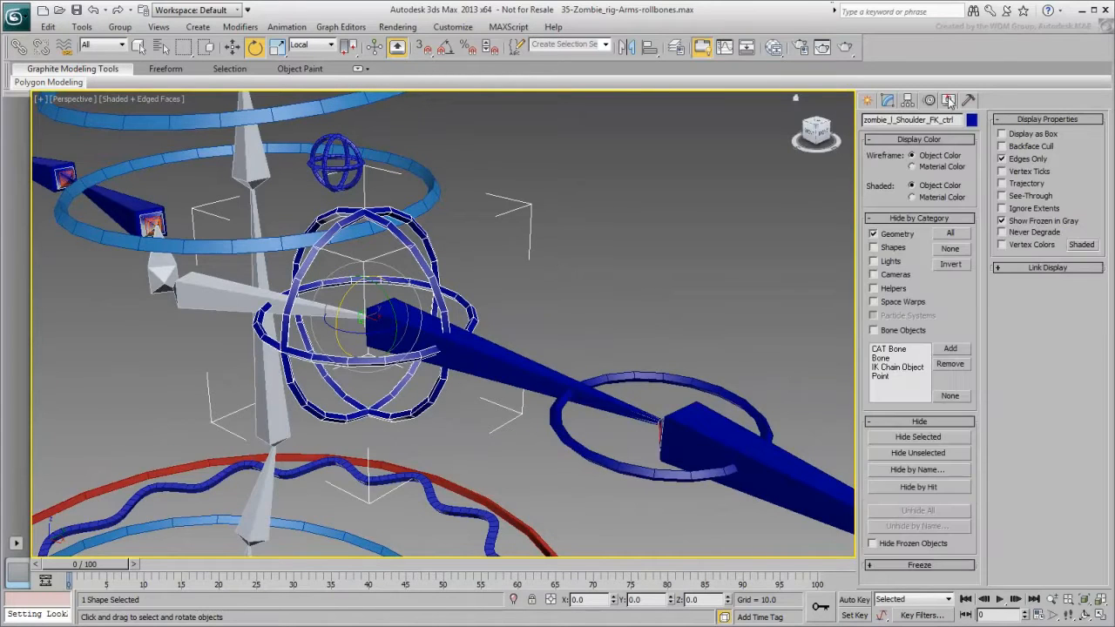
{"action": "left_click", "coordinate": [874, 233]}
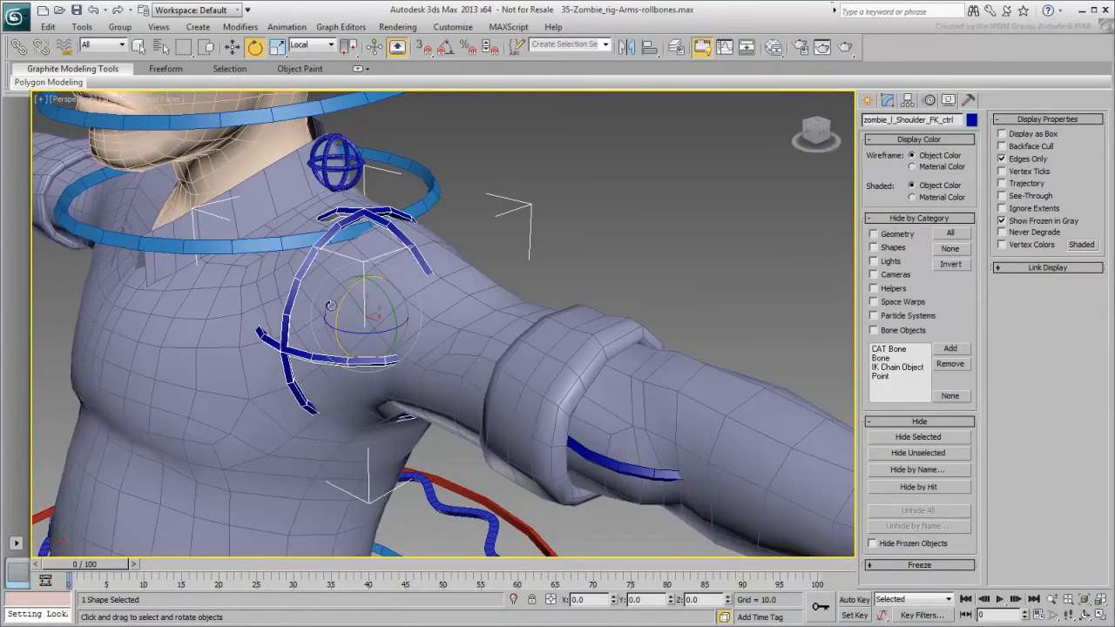
Rotate the left shoulder FK control to twist the arm and check the zombie mesh's shoulder deformation.
{"action": "left_click_drag", "start_coordinate": [337, 310], "coordinate": [381, 272]}
{"action": "middle_click_drag", "start_coordinate": [538, 365], "coordinate": [550, 360], "text": "alt"}
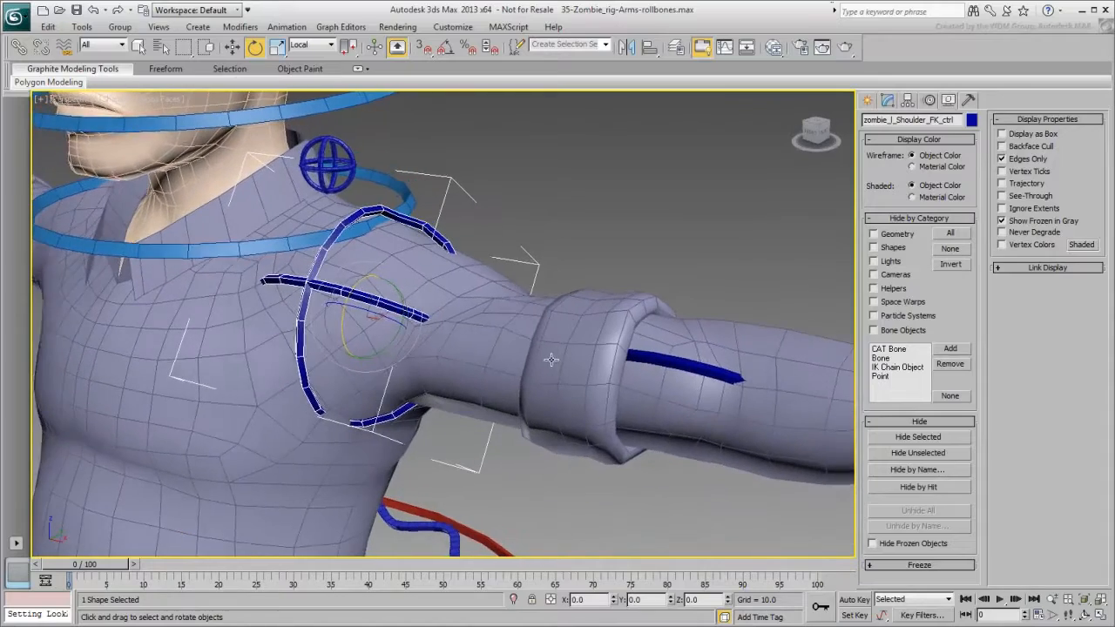
{"action": "left_click_drag", "start_coordinate": [353, 292], "coordinate": [343, 246]}
Enter envelope editing in zombie_mesh's Skin modifier, open the Weight Tool and select the left shoulder roll bone's envelope.
{"action": "left_click", "coordinate": [460, 364]}
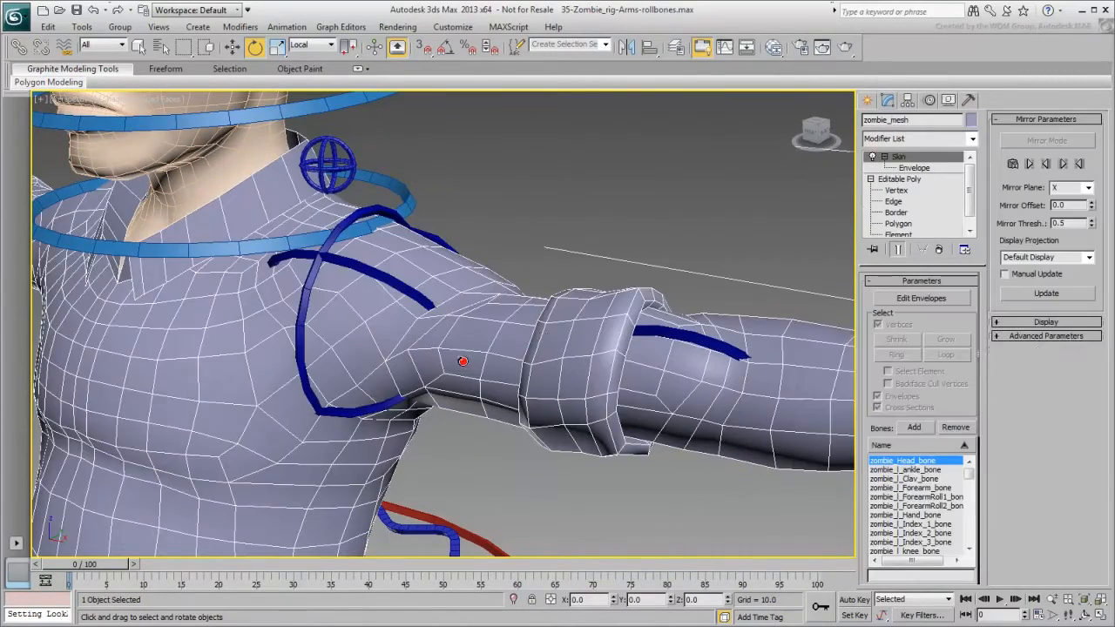
{"action": "left_click", "coordinate": [913, 167]}
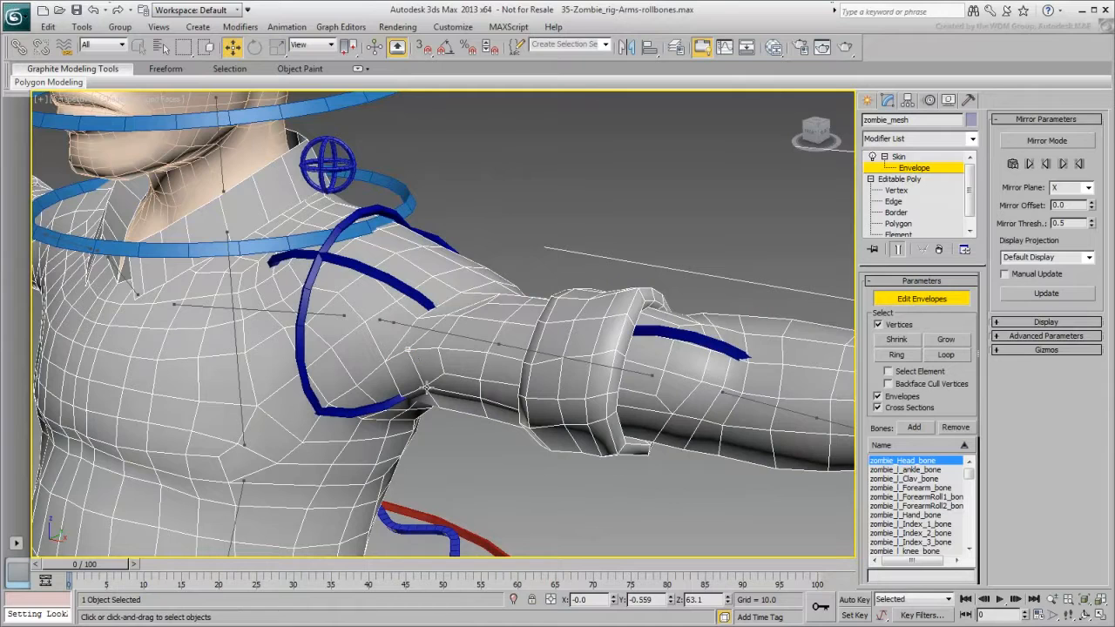
{"action": "scroll", "coordinate": [924, 436], "scroll_direction": "down", "scroll_amount": 6}
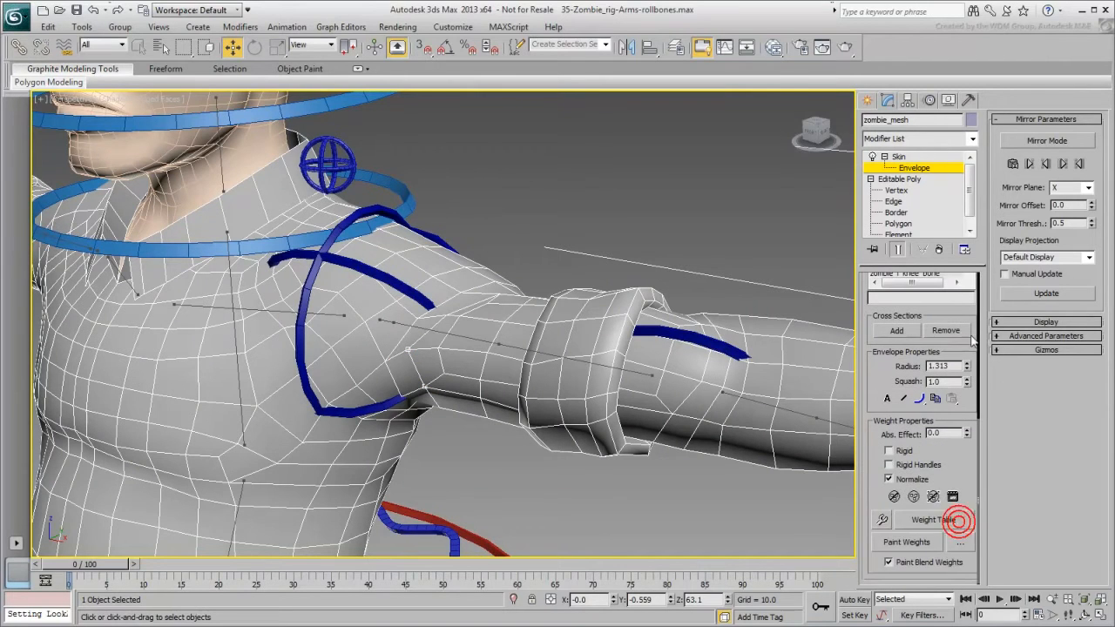
{"action": "left_click", "coordinate": [882, 520]}
{"action": "left_click", "coordinate": [430, 328]}
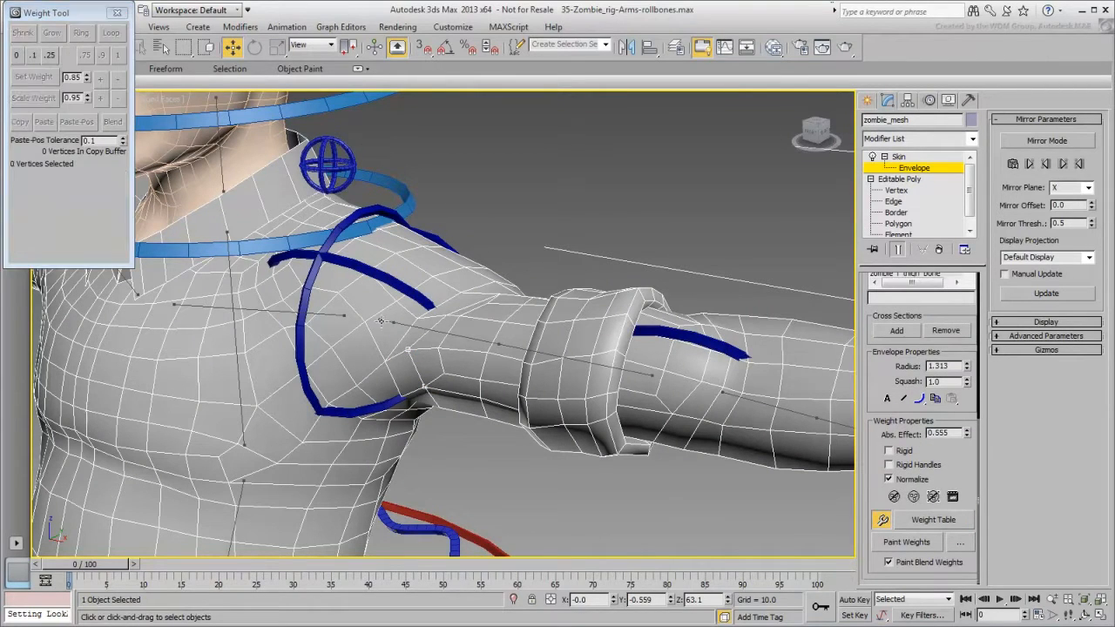
Scale up the shoulder roll bone's weight on the vertices at the front of the left armpit.
{"action": "left_click", "coordinate": [99, 102]}
{"action": "left_click", "coordinate": [99, 101]}
{"action": "left_click", "coordinate": [98, 101]}
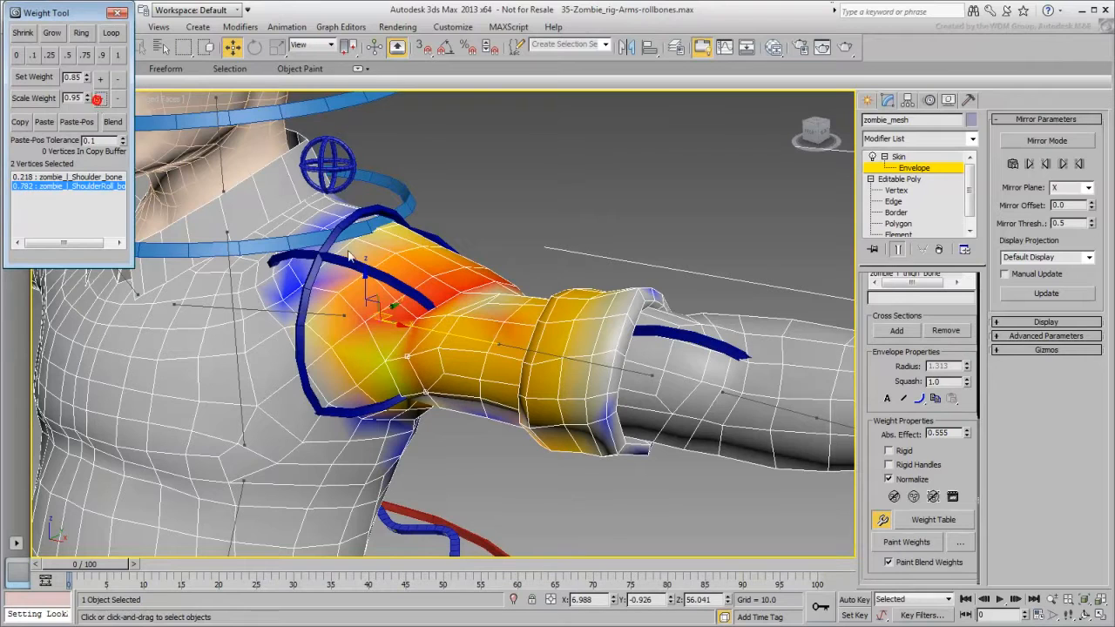
{"action": "left_click", "coordinate": [438, 349]}
{"action": "left_click", "coordinate": [443, 375], "text": "ctrl"}
{"action": "left_click", "coordinate": [100, 97]}
Scale up the shoulder roll bone's weight on two neighbouring vertices at the front of the left upper arm.
{"action": "left_click", "coordinate": [446, 316]}
{"action": "left_click", "coordinate": [460, 318], "text": "ctrl"}
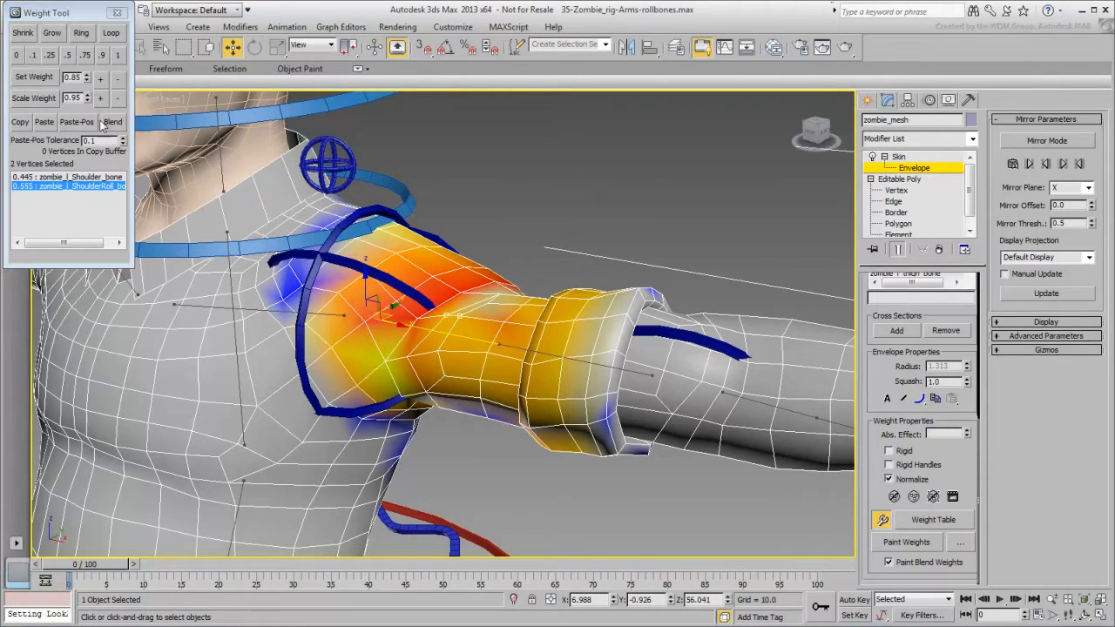
{"action": "left_click", "coordinate": [100, 100]}
{"action": "left_click", "coordinate": [100, 100]}
{"action": "left_click", "coordinate": [100, 100]}
Scale up the shoulder roll bone's weight on two vertices along the top of the upper arm, and close the Weight Tool.
{"action": "left_click", "coordinate": [501, 294]}
{"action": "left_click", "coordinate": [488, 302], "text": "ctrl"}
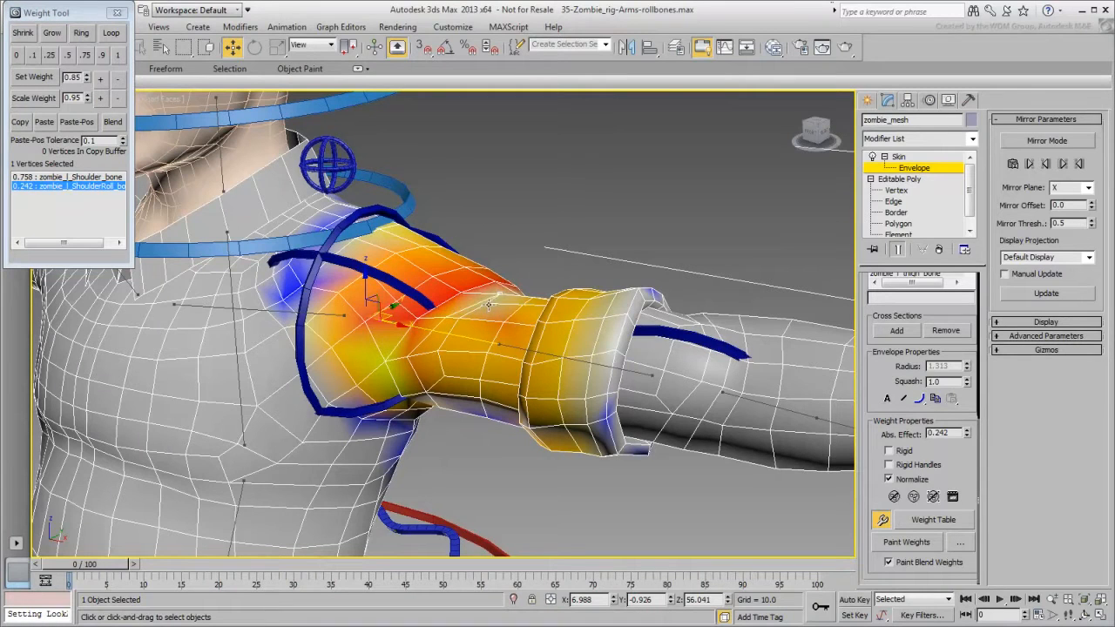
{"action": "left_click", "coordinate": [101, 101]}
{"action": "left_click", "coordinate": [100, 100]}
{"action": "left_click", "coordinate": [100, 100]}
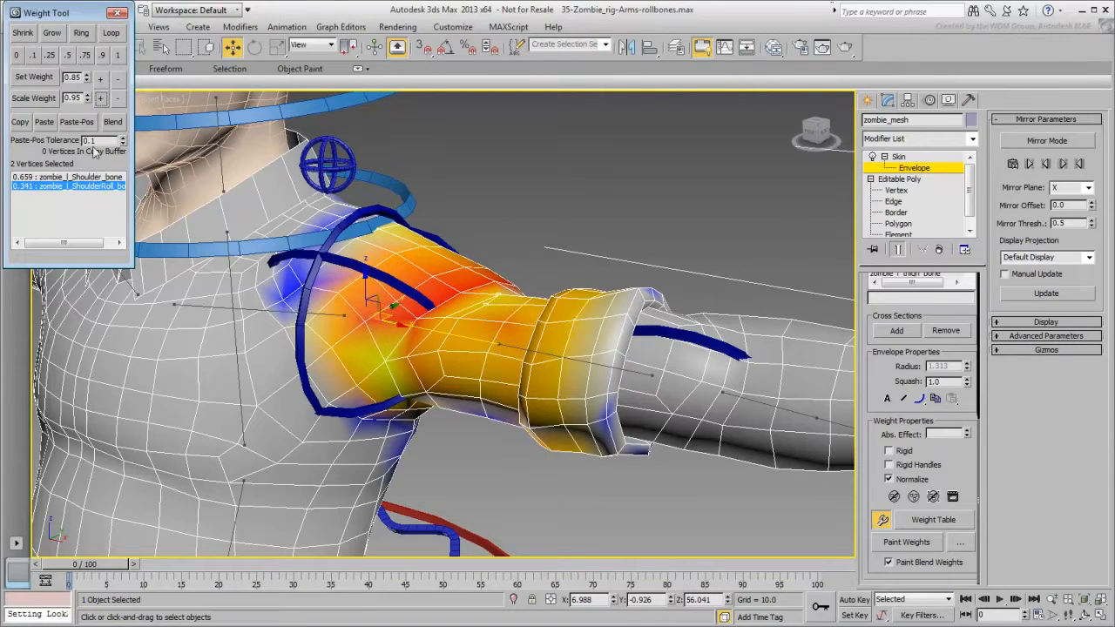
{"action": "left_click", "coordinate": [117, 12]}
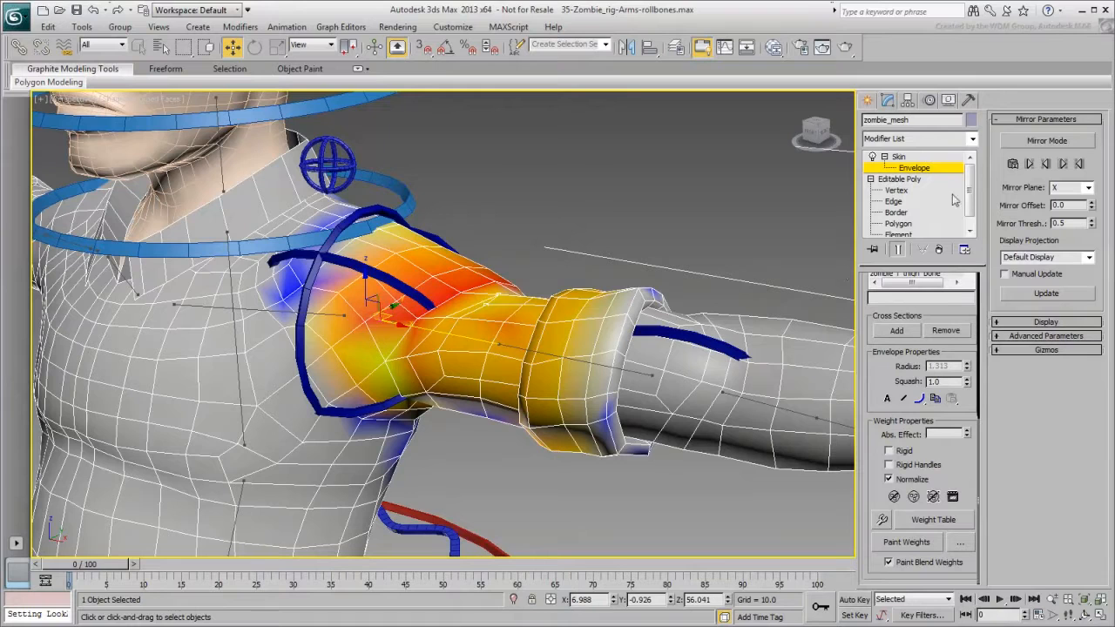
Mirror the left arm's skin weights across the X plane by pasting blue to green vertices, then leave envelope editing and deselect the mesh.
{"action": "left_click", "coordinate": [1054, 141]}
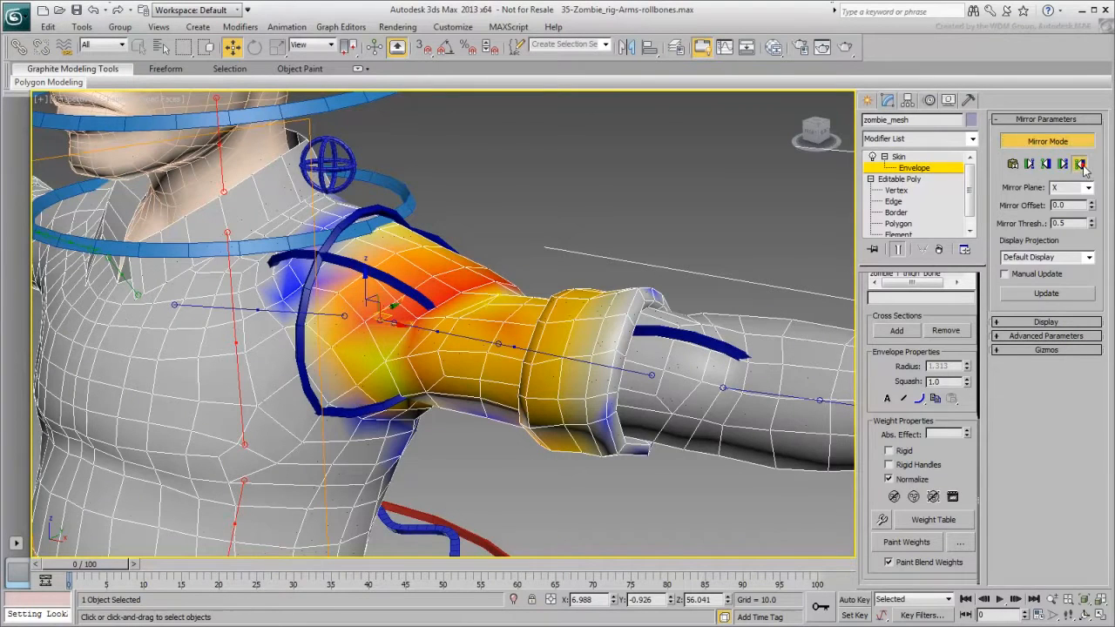
{"action": "left_click", "coordinate": [1050, 142]}
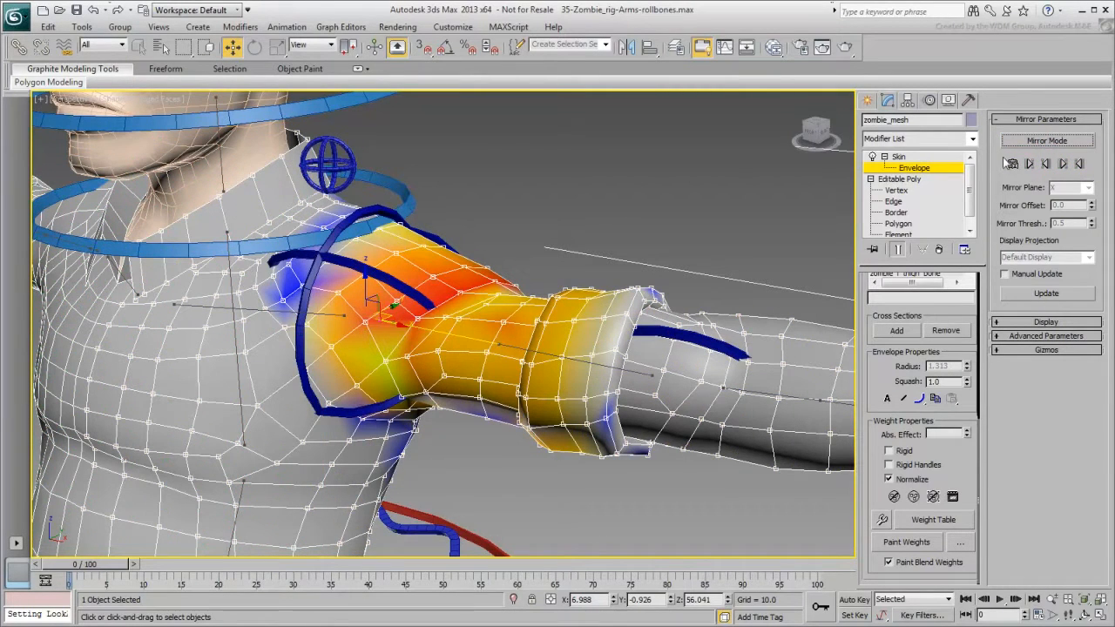
{"action": "left_click", "coordinate": [916, 167]}
{"action": "left_click", "coordinate": [532, 180]}
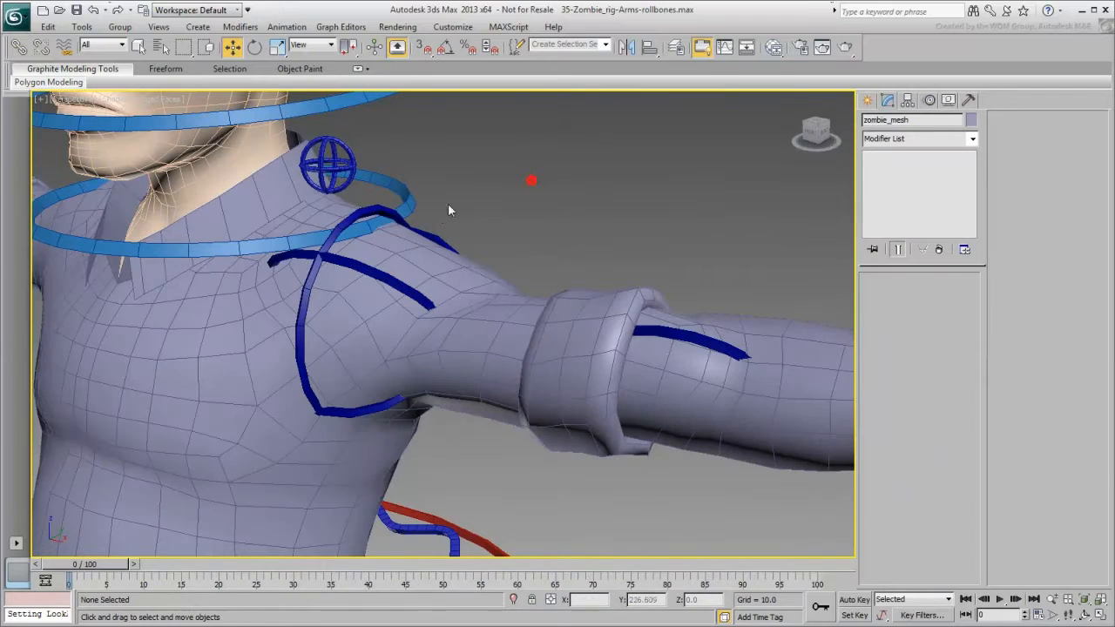
Test the adjusted skin weights by rotating the left shoulder FK control locally, and return the arm to its rest pose.
{"action": "left_click", "coordinate": [351, 223]}
{"action": "right_click", "coordinate": [344, 251]}
{"action": "left_click", "coordinate": [361, 274]}
{"action": "left_click_drag", "start_coordinate": [357, 297], "coordinate": [377, 338]}
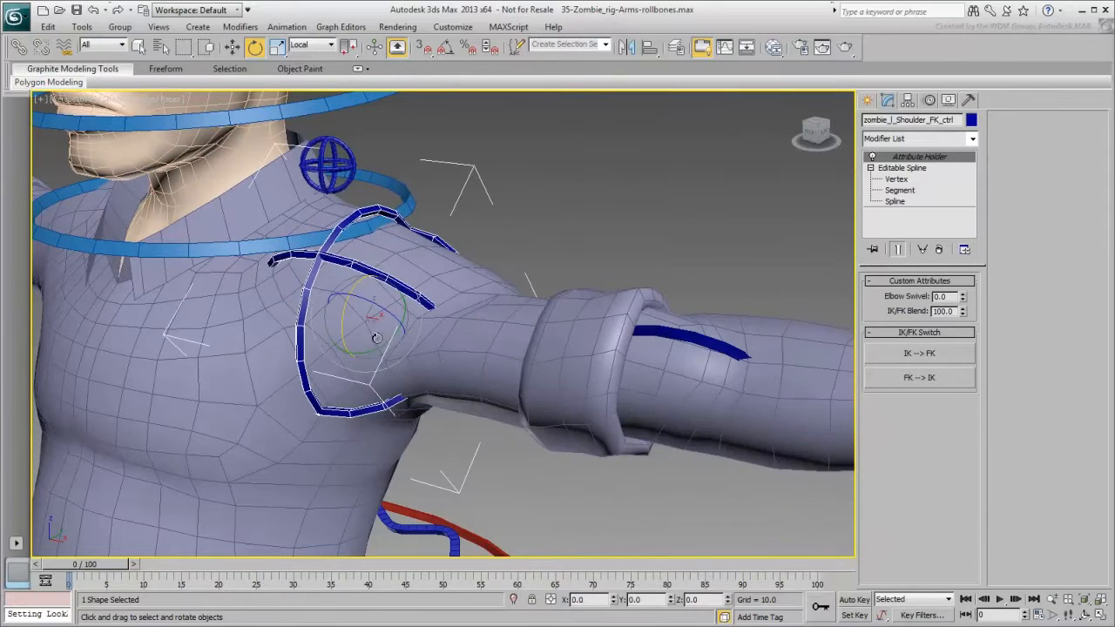
{"action": "right_click", "coordinate": [417, 295]}
{"action": "left_click", "coordinate": [369, 271]}
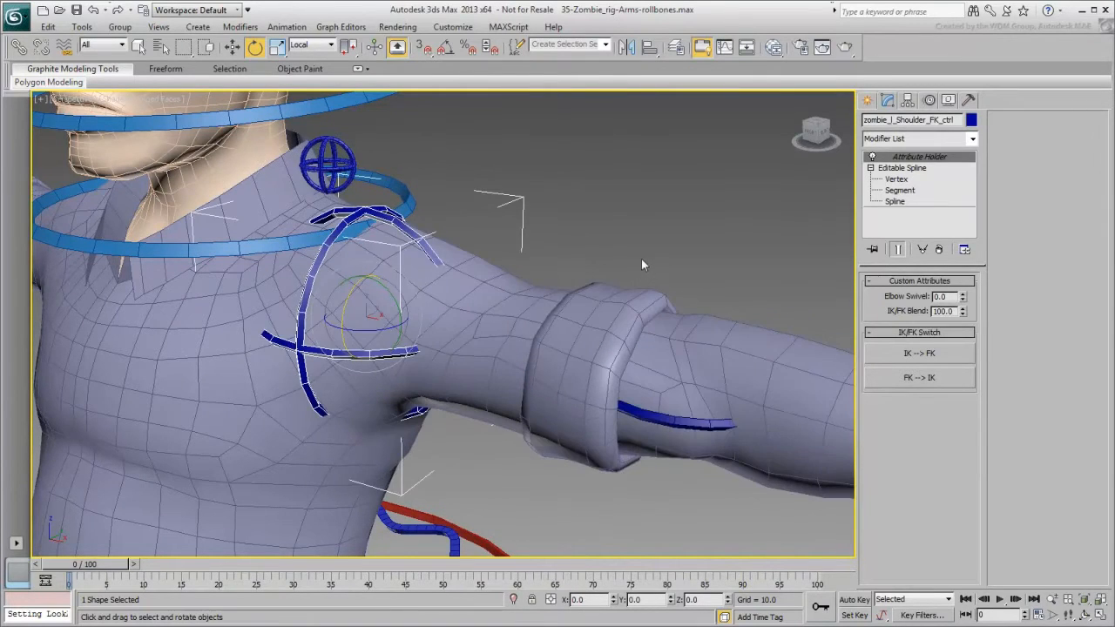
Hide the Geometry category, return the viewport to wireframe and select zombie_l_ShoulderRoll_bone.
{"action": "left_click", "coordinate": [948, 100]}
{"action": "left_click", "coordinate": [886, 234]}
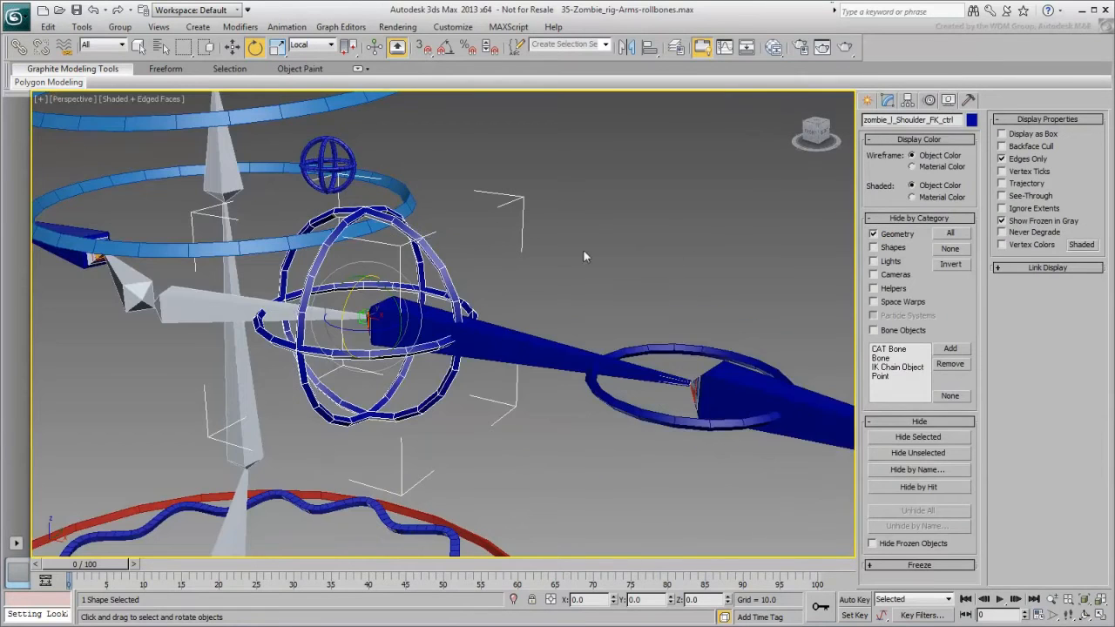
{"action": "key", "text": "F3"}
{"action": "left_click", "coordinate": [512, 345]}
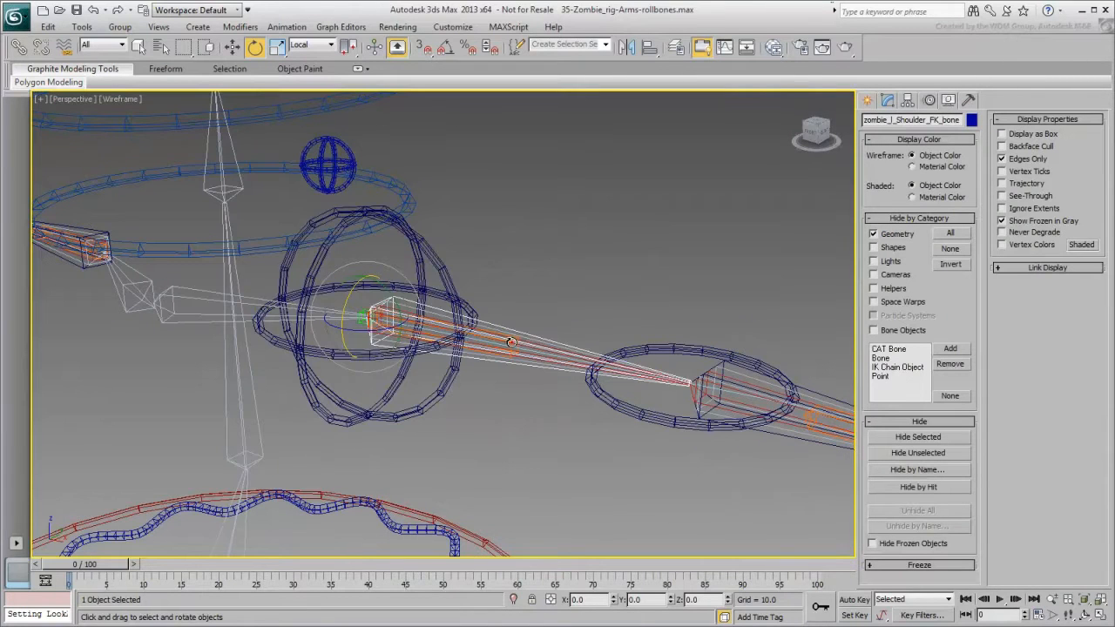
{"action": "scroll", "coordinate": [614, 329], "scroll_direction": "down", "scroll_amount": 10}
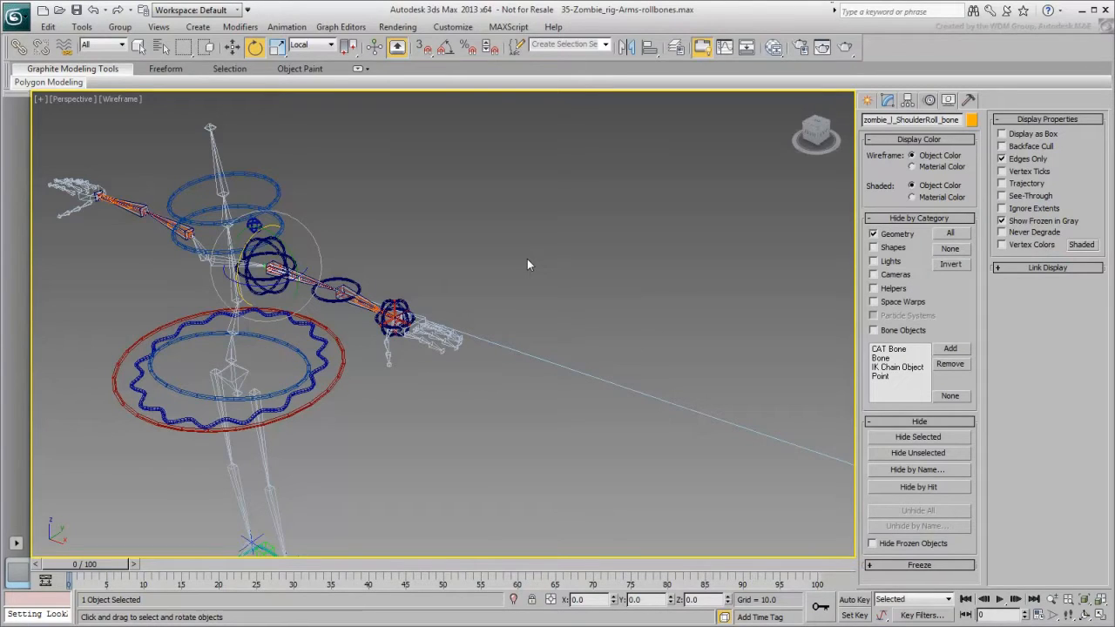
Set the Viewline Length of the shoulder roll bone's LookAt Constraint to 7.0.
{"action": "left_click", "coordinate": [928, 100]}
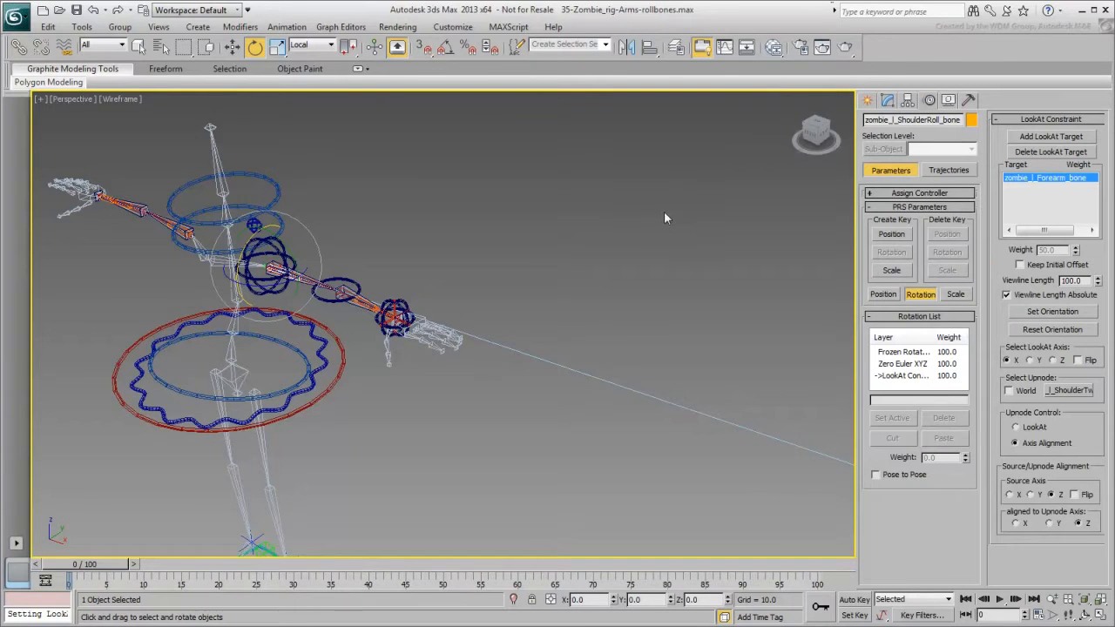
{"action": "left_click_drag", "start_coordinate": [1100, 284], "coordinate": [1107, 326]}
{"action": "left_click_drag", "start_coordinate": [1081, 281], "coordinate": [1020, 274]}
{"action": "type", "text": "7"}
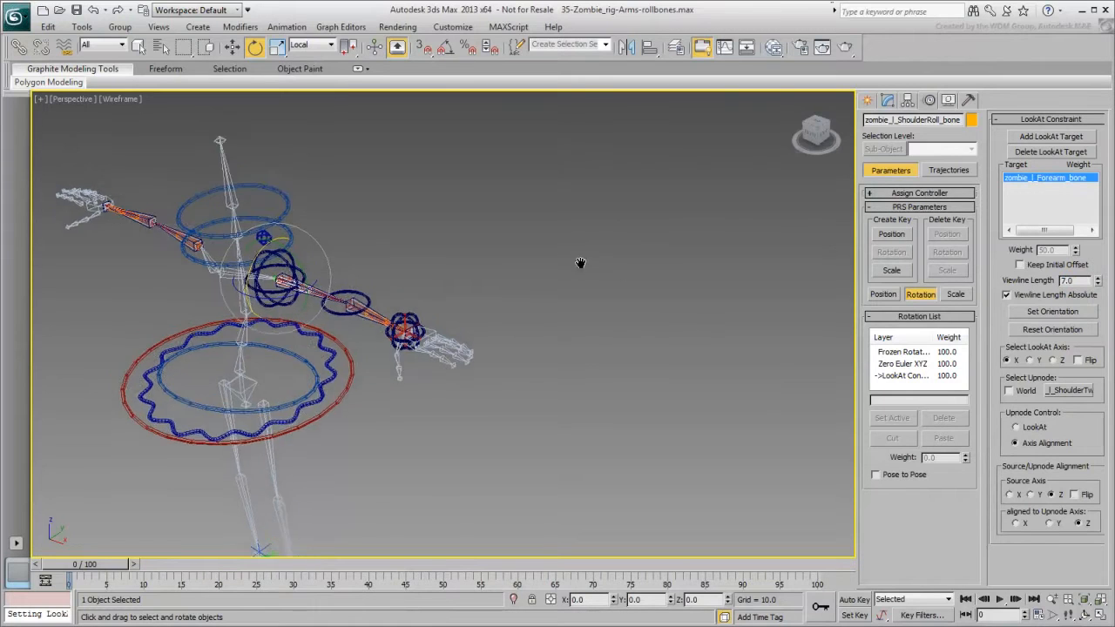
Select zombie_l_ForearmRoll1_bone next to the left wrist.
{"action": "middle_click_drag", "start_coordinate": [581, 261], "coordinate": [642, 286]}
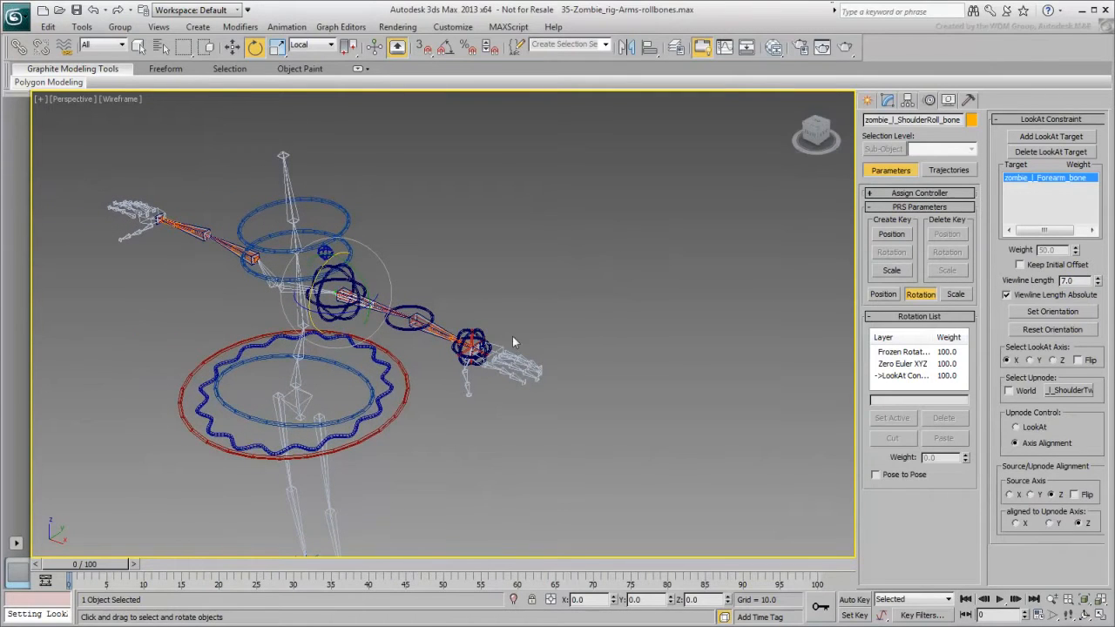
{"action": "scroll", "coordinate": [462, 371], "scroll_direction": "up", "scroll_amount": 10}
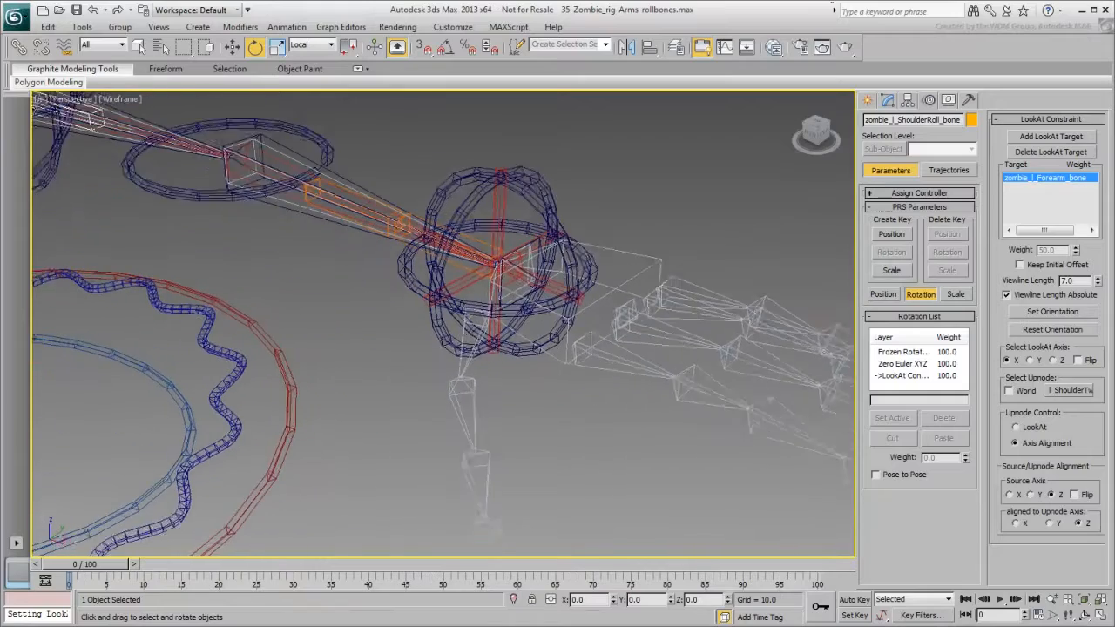
{"action": "left_click", "coordinate": [463, 257]}
{"action": "middle_click_drag", "start_coordinate": [407, 266], "coordinate": [425, 338]}
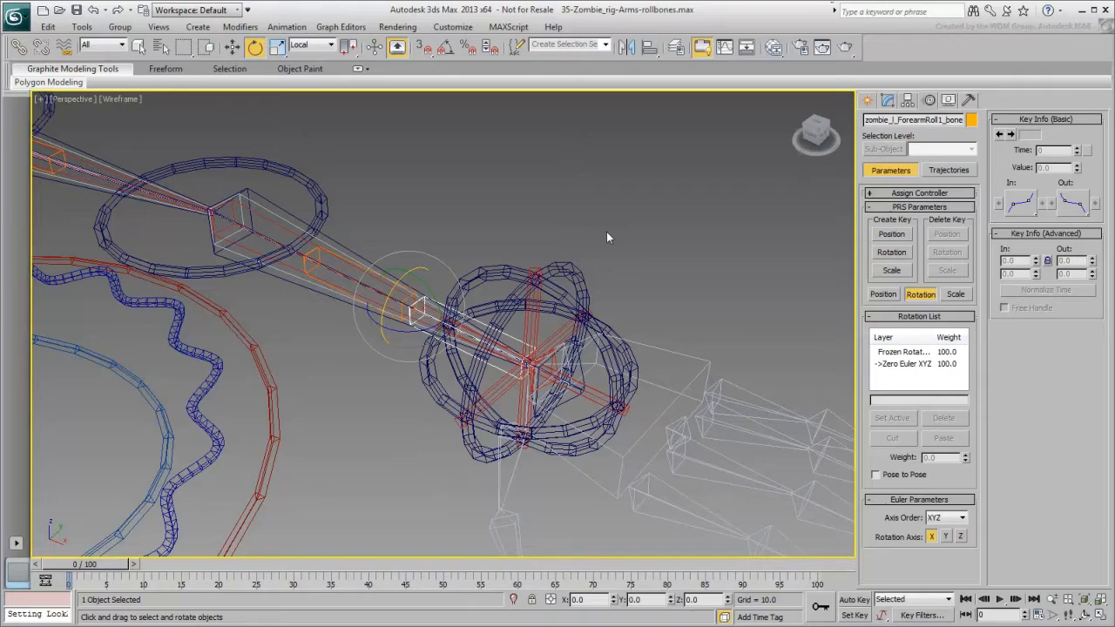
Test rotating the left hand FK control about its local axis, cancel the rotation and reselect zombie_l_ForearmRoll1_bone.
{"action": "left_click_drag", "start_coordinate": [592, 276], "coordinate": [573, 292]}
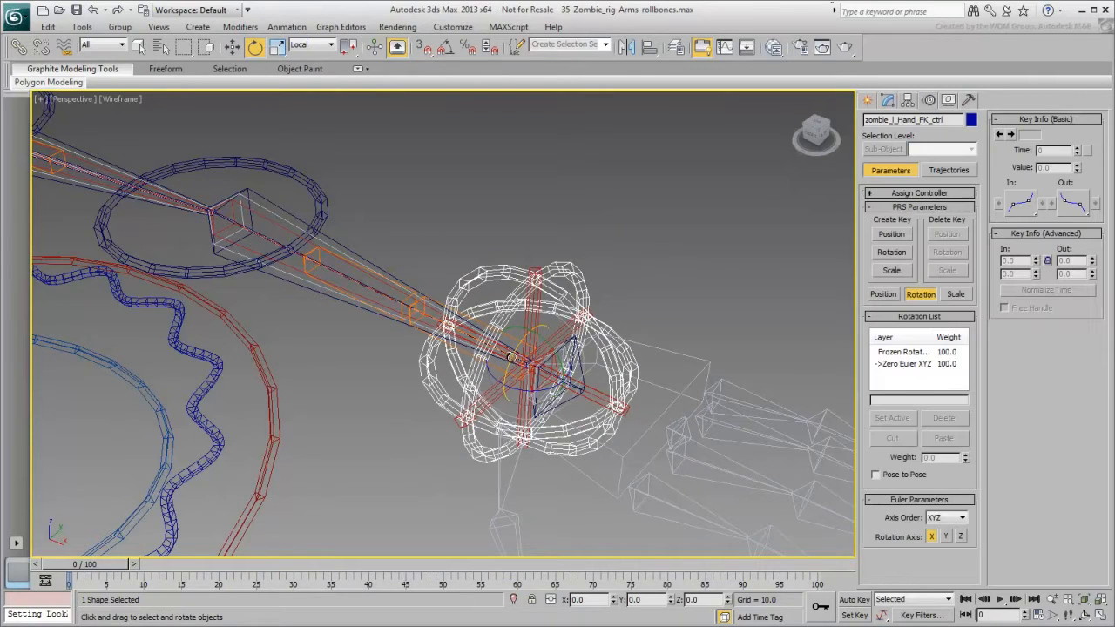
{"action": "left_click_drag", "start_coordinate": [518, 338], "coordinate": [516, 386]}
{"action": "right_click", "coordinate": [517, 386]}
{"action": "left_click", "coordinate": [514, 338]}
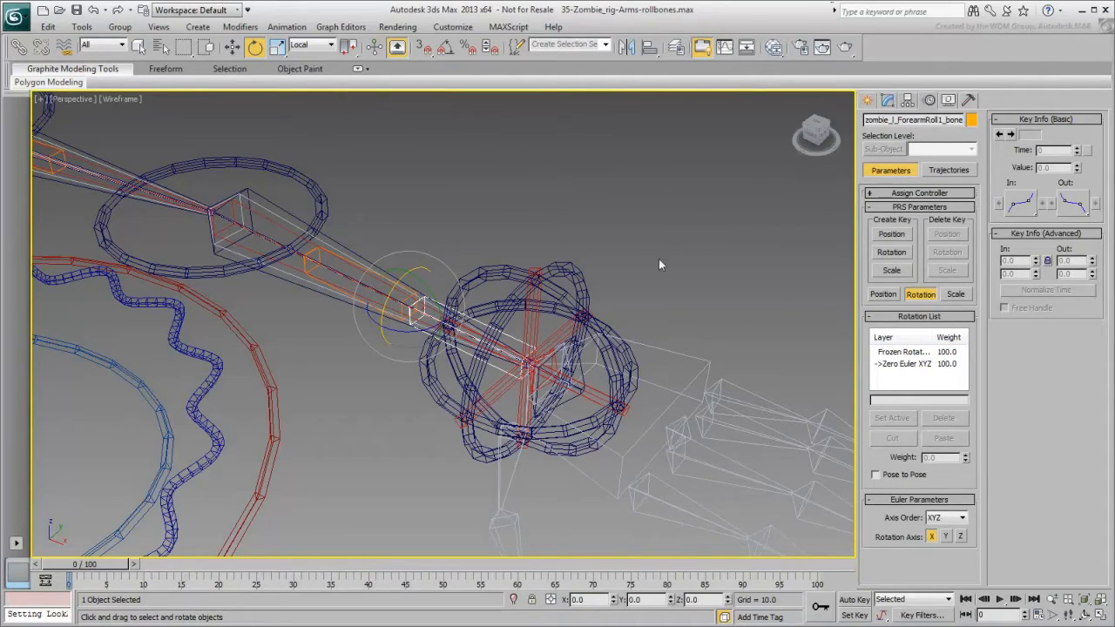
{"action": "scroll", "coordinate": [651, 284], "scroll_direction": "up", "scroll_amount": 5}
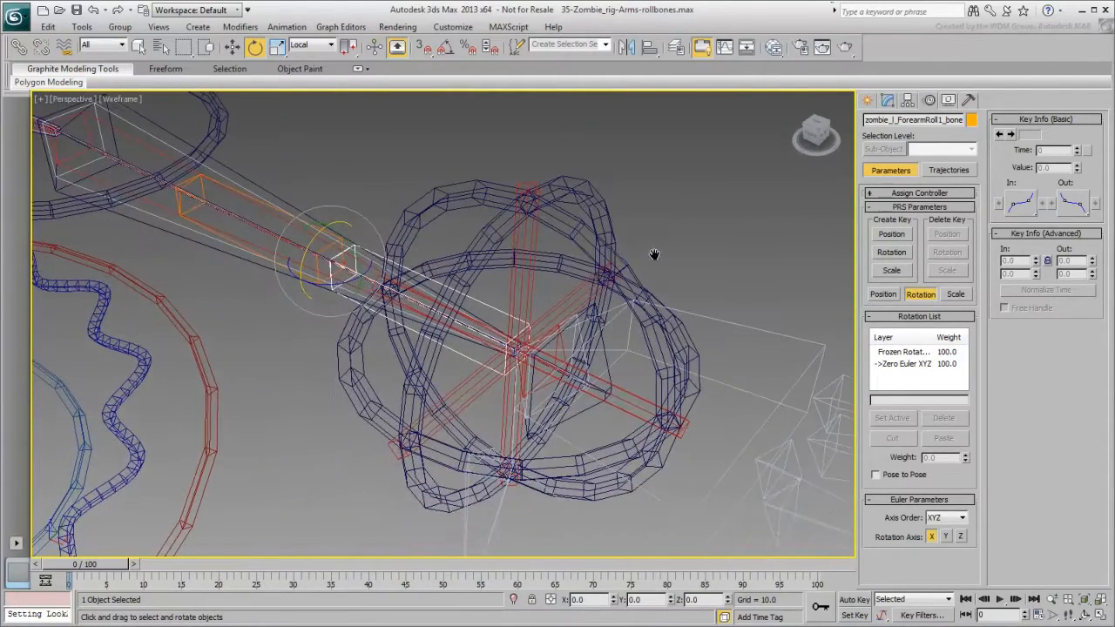
Give zombie_l_ForearmRoll1_bone a LookAt Constraint targeting zombie_l_Wrist_bone, and replace World with the wrist bone as its upnode.
{"action": "left_click", "coordinate": [286, 26]}
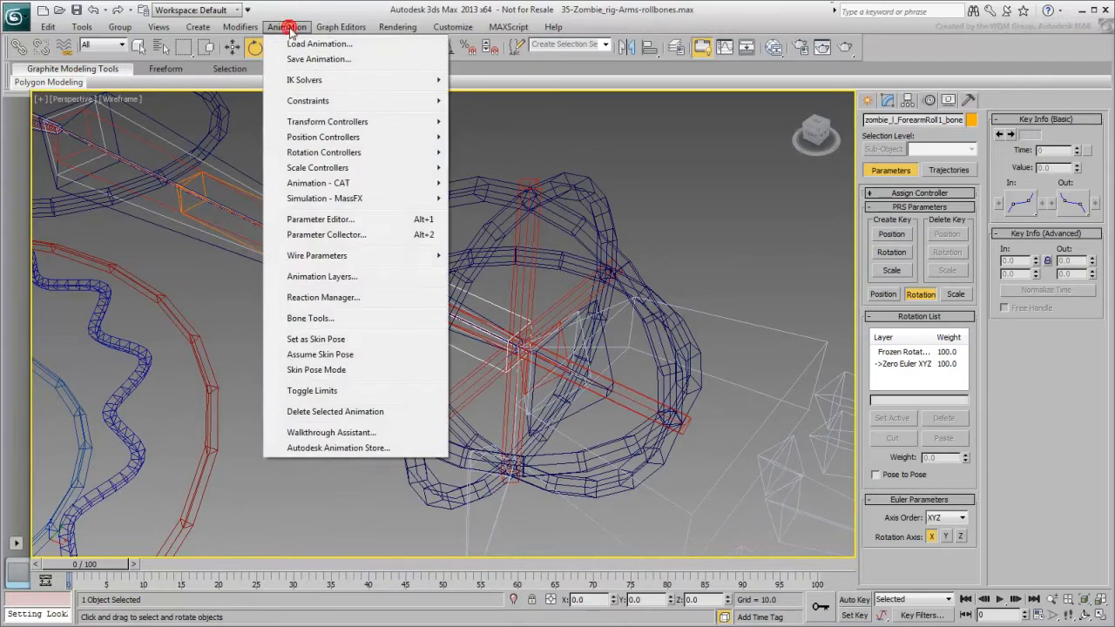
{"action": "mouse_move", "coordinate": [323, 103]}
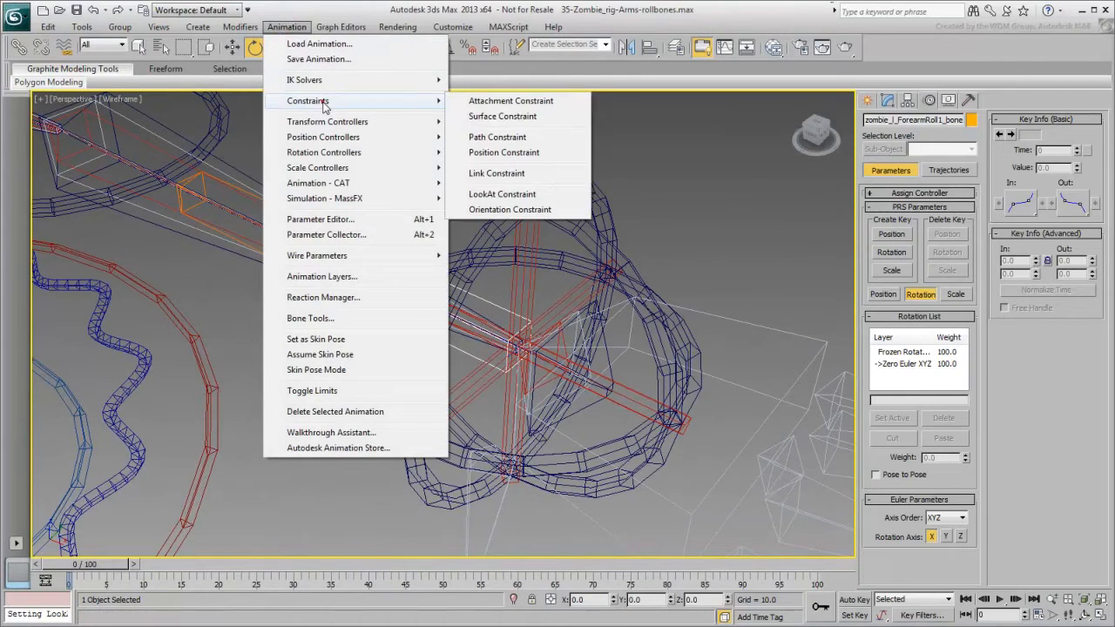
{"action": "left_click", "coordinate": [493, 195]}
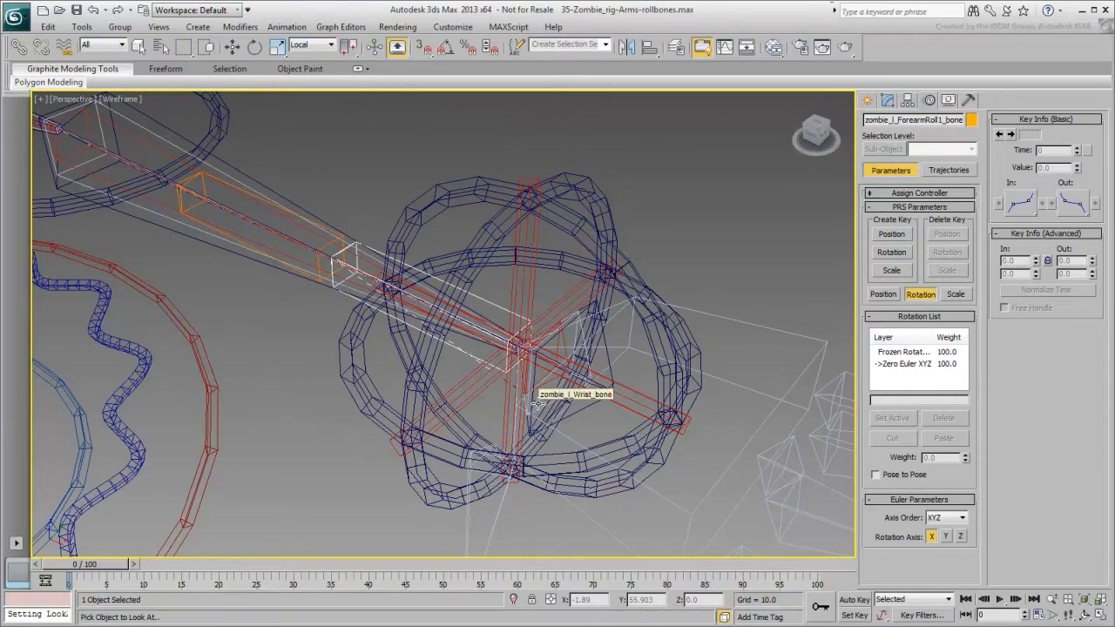
{"action": "left_click", "coordinate": [535, 401]}
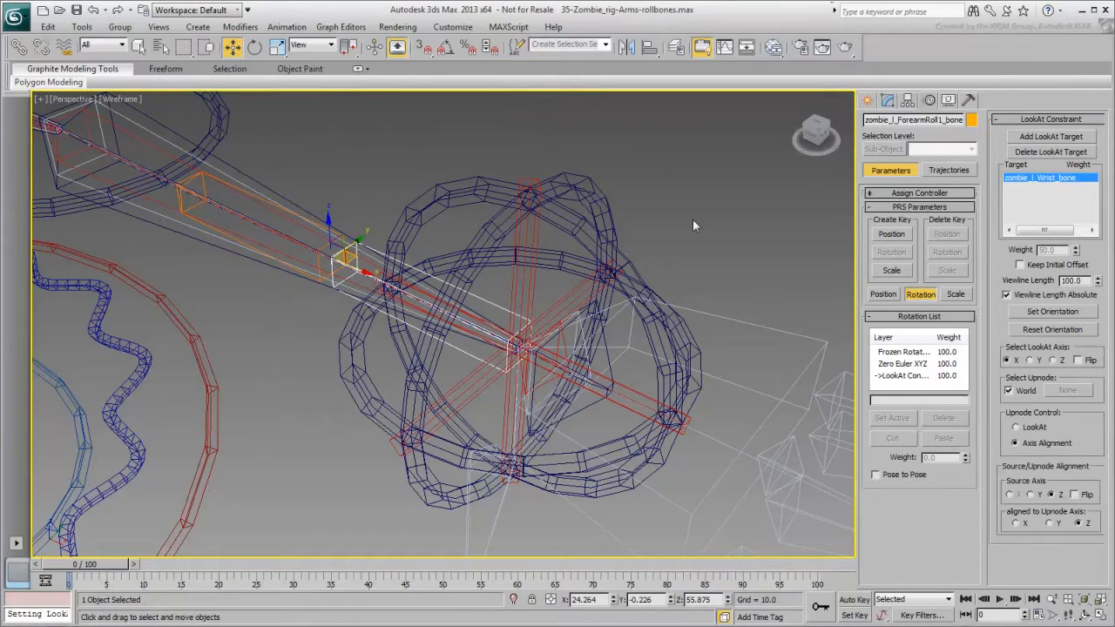
{"action": "left_click", "coordinate": [1011, 391]}
{"action": "left_click", "coordinate": [1068, 390]}
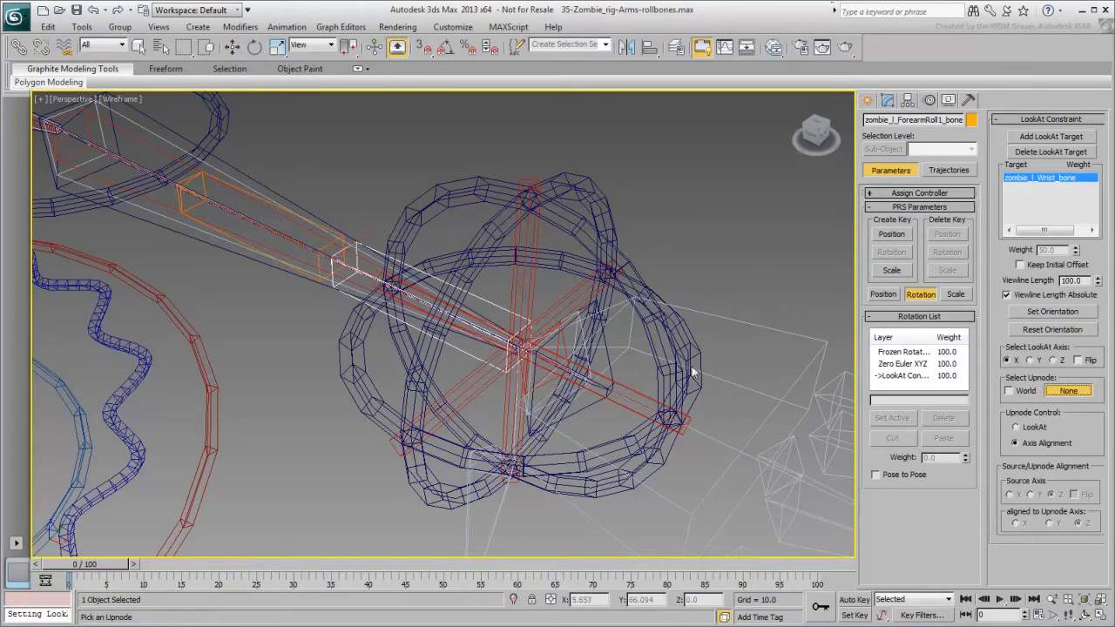
{"action": "left_click", "coordinate": [539, 404]}
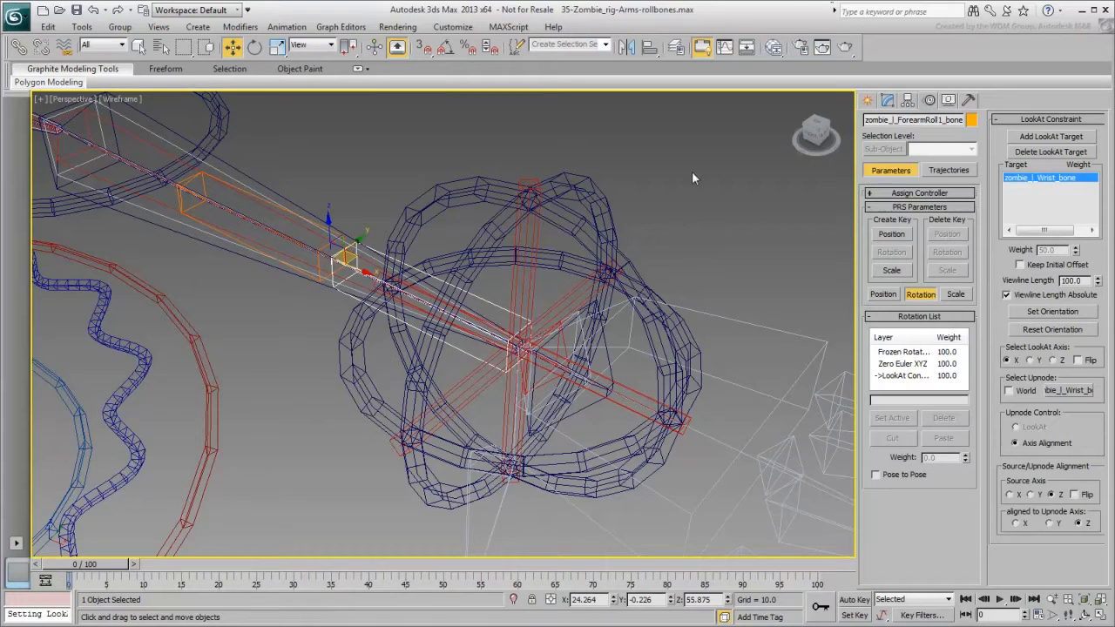
Test twisting the left hand FK control in local rotation to check the first forearm roll bone, then cancel the rotation.
{"action": "left_click_drag", "start_coordinate": [609, 206], "coordinate": [608, 208]}
{"action": "right_click", "coordinate": [528, 311]}
{"action": "left_click", "coordinate": [547, 338]}
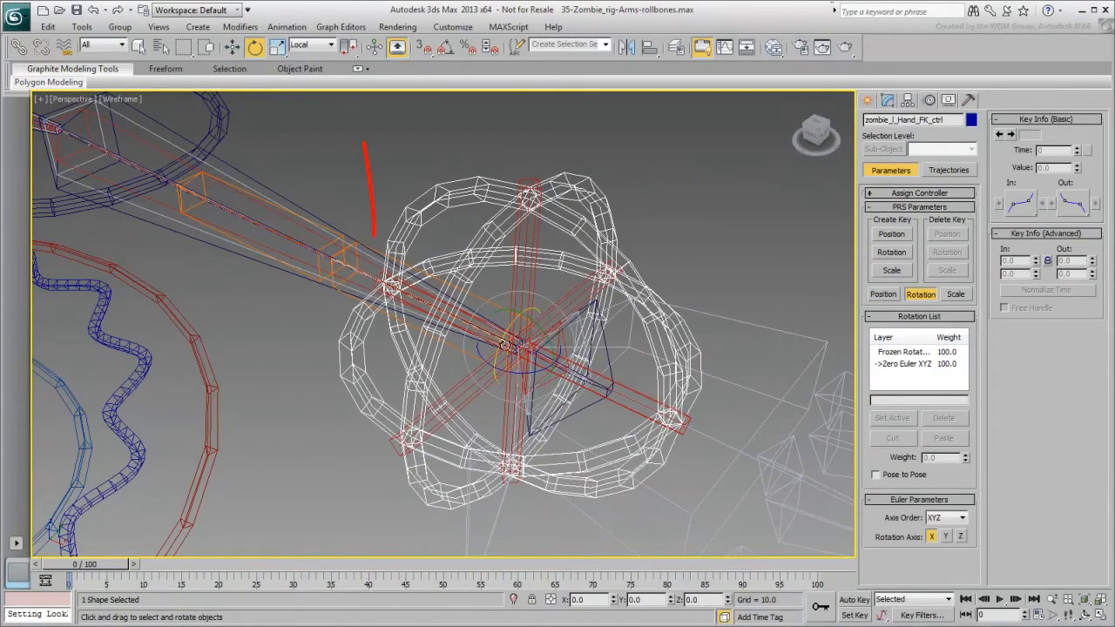
{"action": "left_click_drag", "start_coordinate": [502, 339], "coordinate": [542, 338]}
{"action": "right_click", "coordinate": [543, 338]}
Apply an Orientation Constraint to zombie_l_ForearmRoll2_bone with zombie_l_Wrist_bone as its target.
{"action": "middle_click_drag", "start_coordinate": [202, 133], "coordinate": [355, 248]}
{"action": "left_click", "coordinate": [368, 281]}
{"action": "left_click", "coordinate": [368, 280]}
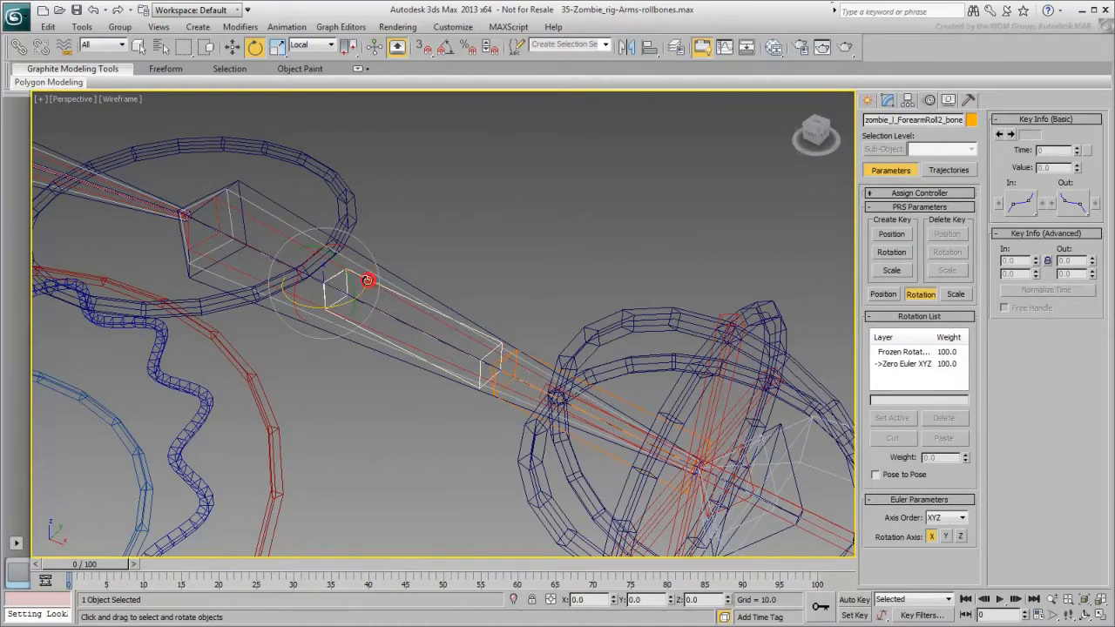
{"action": "middle_click_drag", "start_coordinate": [510, 253], "coordinate": [565, 223]}
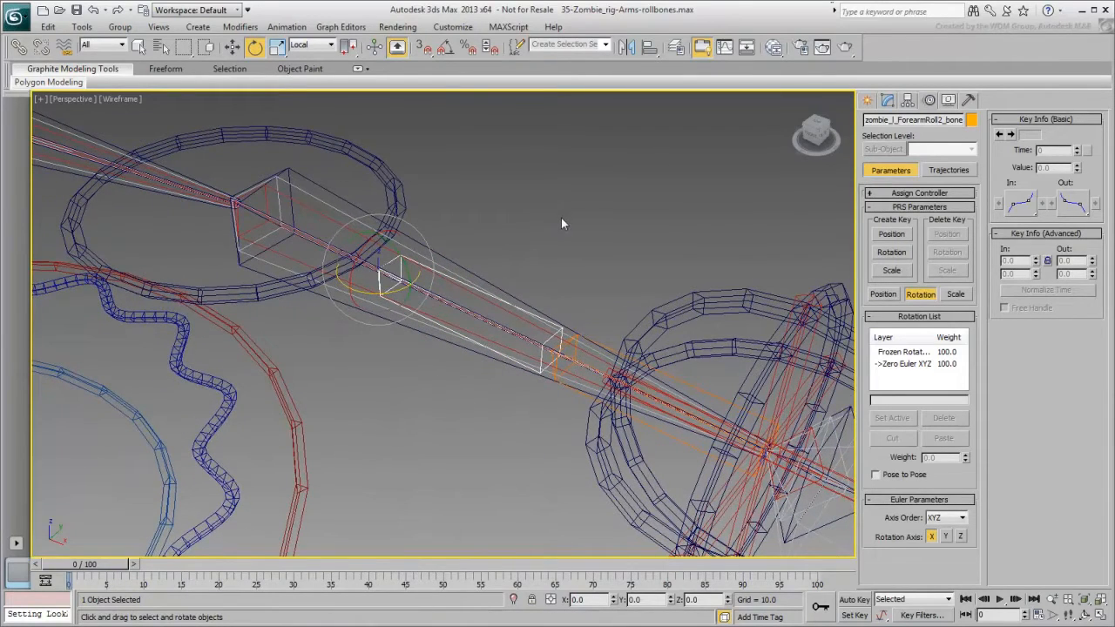
{"action": "left_click", "coordinate": [287, 27]}
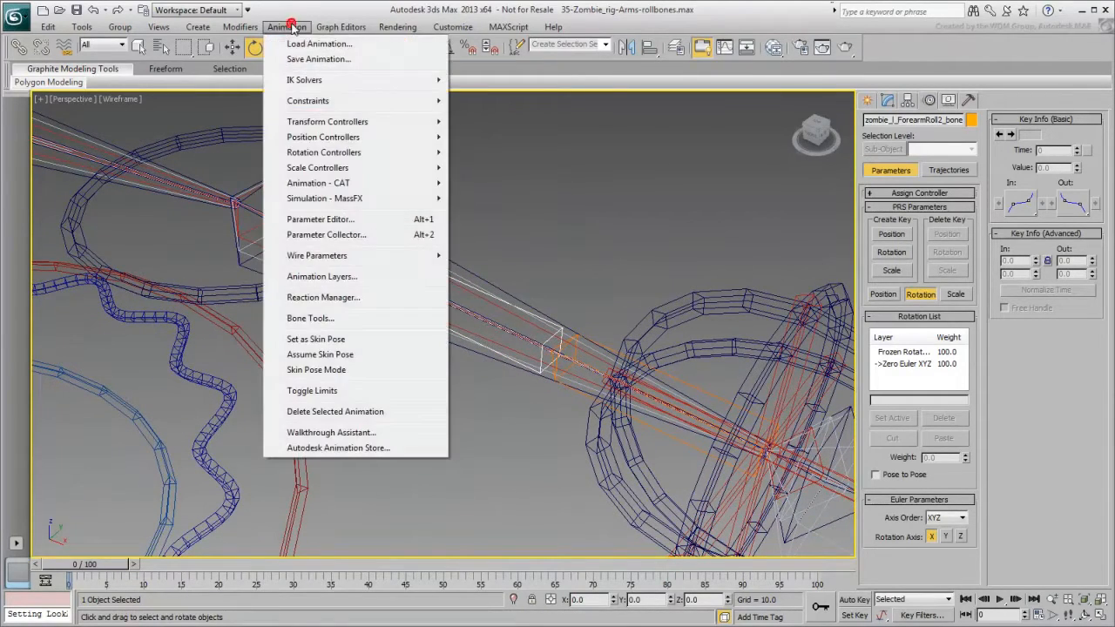
{"action": "left_click", "coordinate": [320, 103]}
{"action": "left_click", "coordinate": [496, 209]}
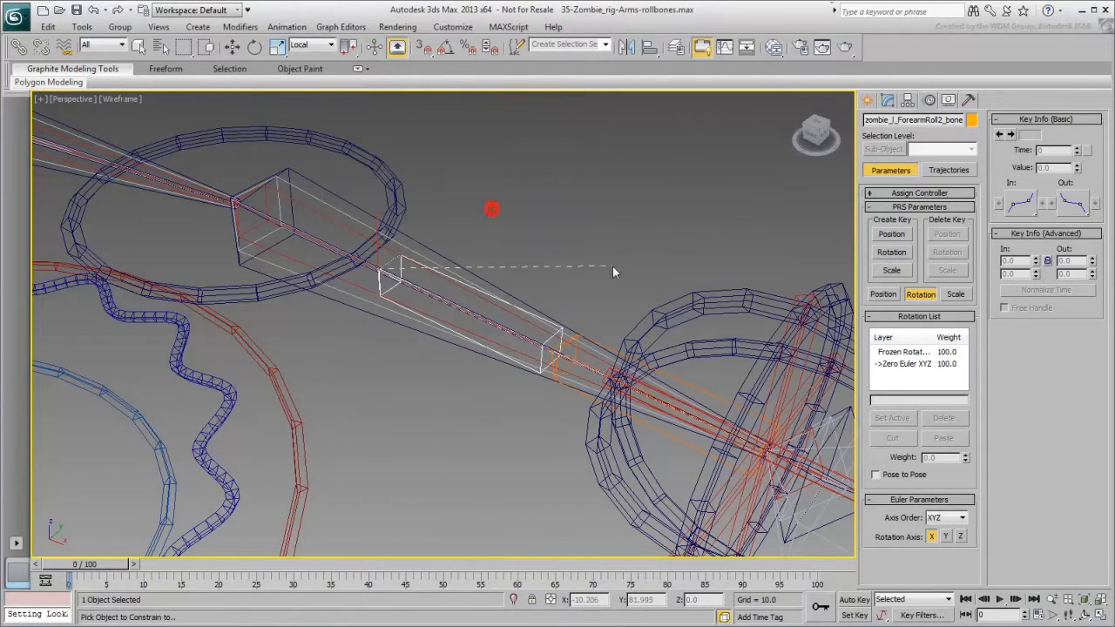
{"action": "left_click", "coordinate": [813, 505]}
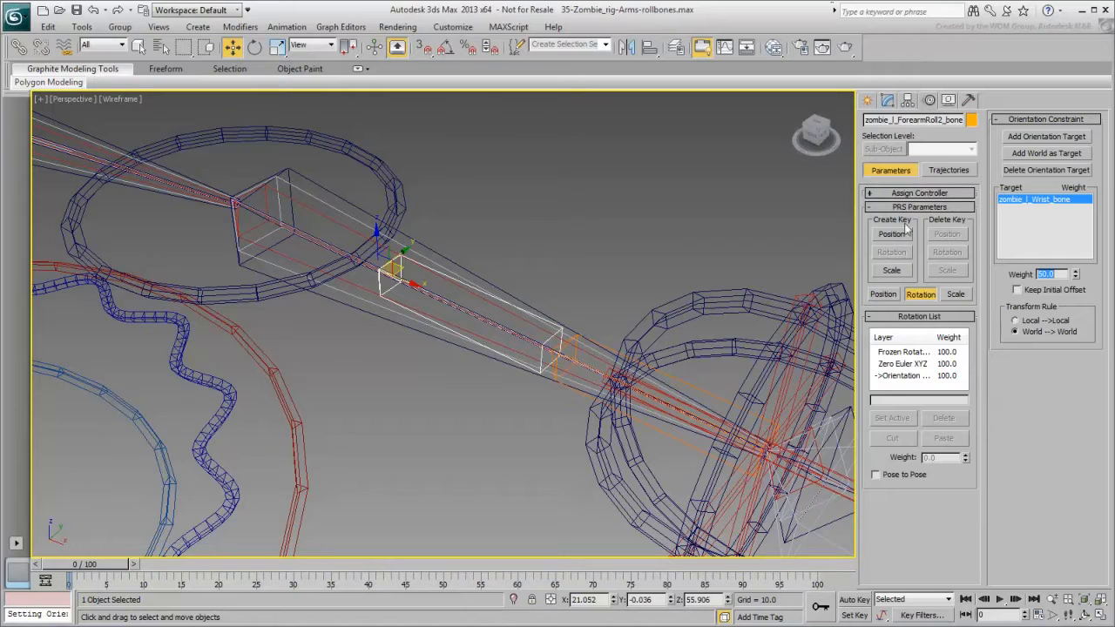
Add zombie_l_Forearm_bone as a second orientation target for the second forearm roll bone.
{"action": "left_click", "coordinate": [1011, 138]}
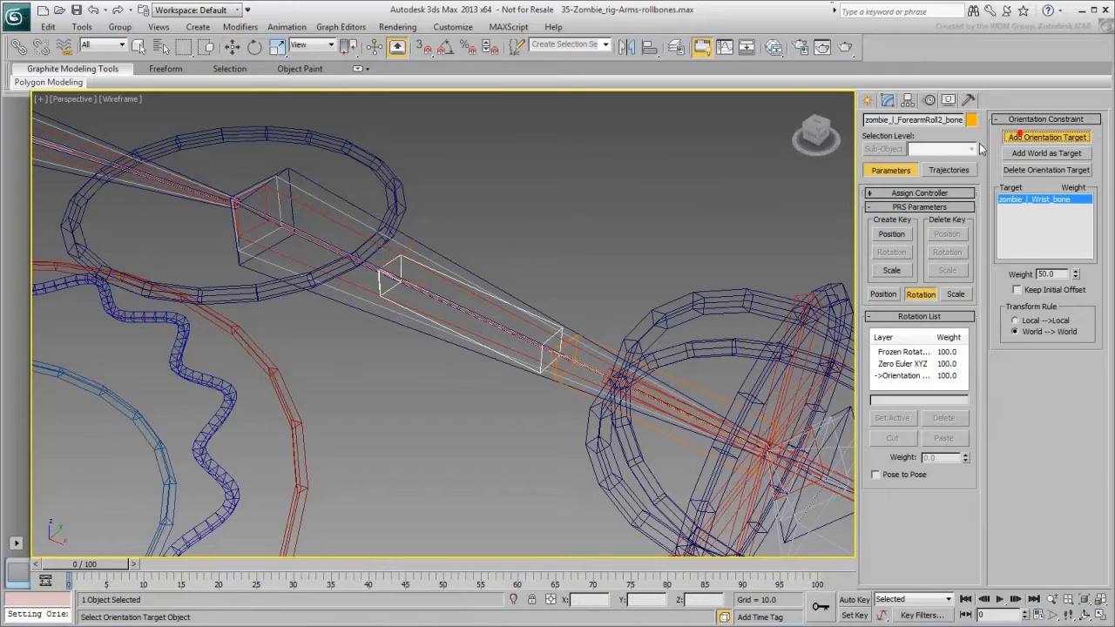
{"action": "left_click", "coordinate": [326, 203]}
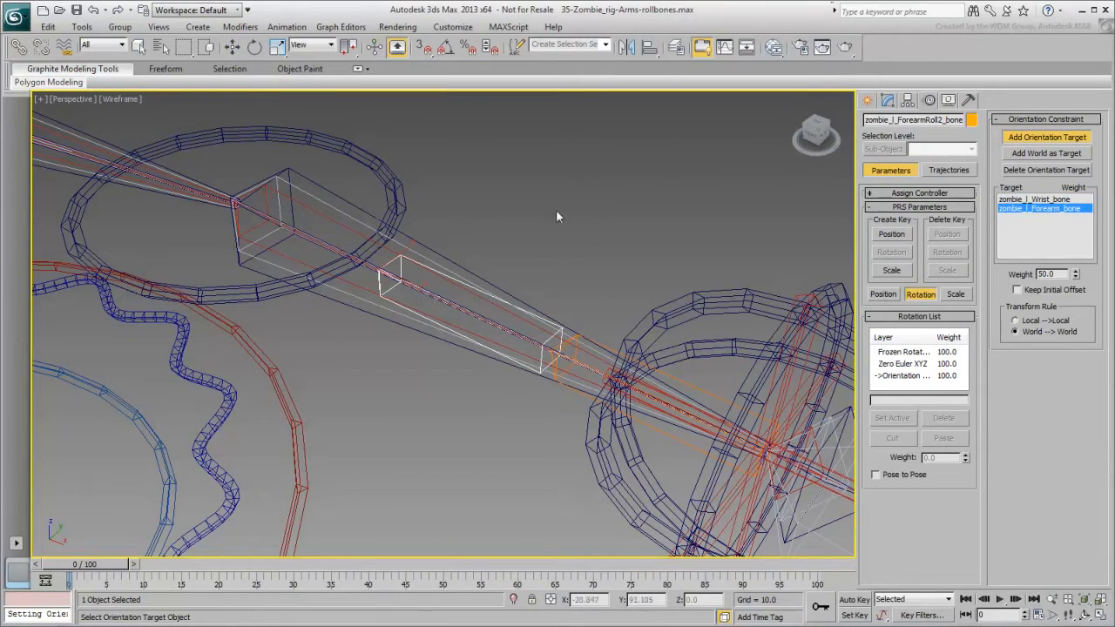
{"action": "left_click", "coordinate": [1037, 137]}
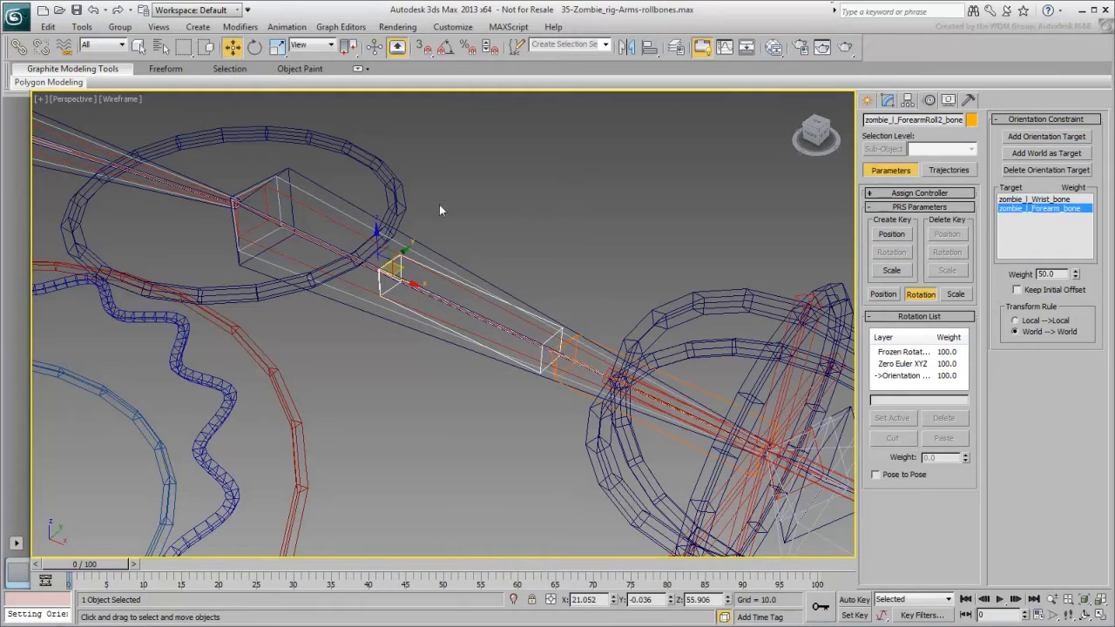
Select the left hand FK control, test rotating it to check both forearm roll bones, and cancel the rotation.
{"action": "middle_click_drag", "start_coordinate": [443, 168], "coordinate": [386, 172], "text": "alt"}
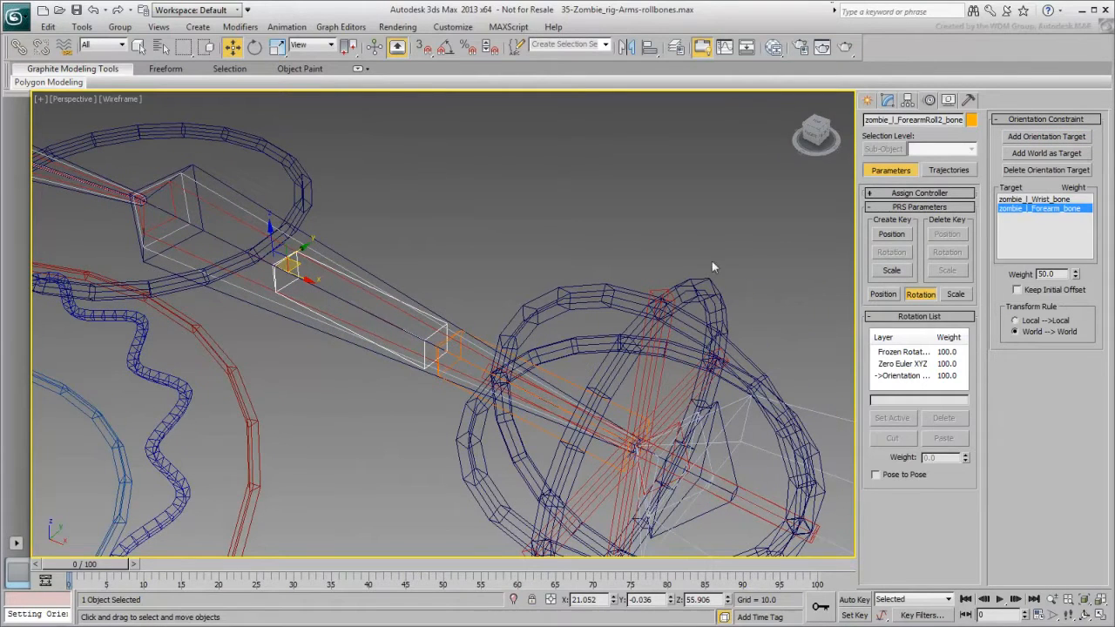
{"action": "left_click", "coordinate": [714, 296]}
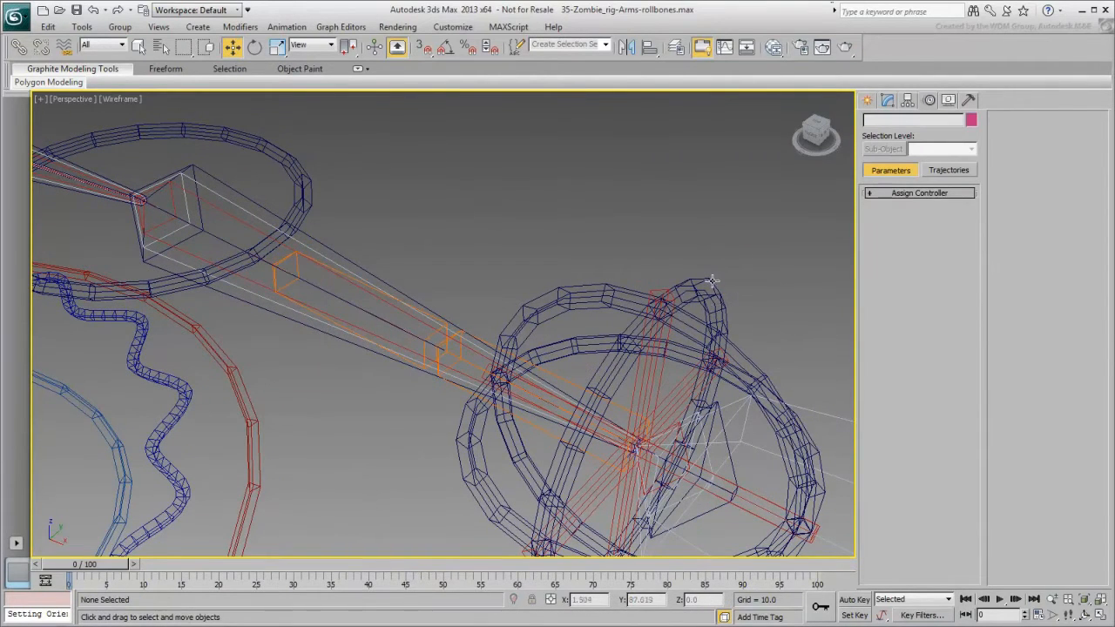
{"action": "left_click", "coordinate": [707, 302]}
{"action": "middle_click_drag", "start_coordinate": [707, 303], "coordinate": [622, 280], "text": "alt"}
{"action": "right_click", "coordinate": [621, 280]}
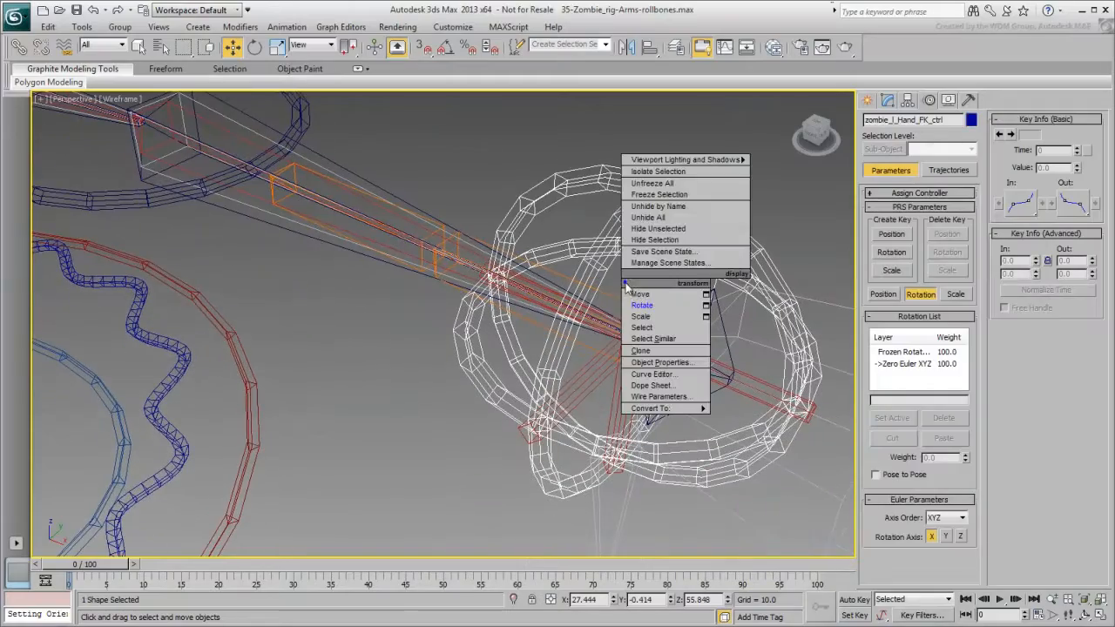
{"action": "left_click", "coordinate": [643, 308]}
{"action": "mouse_move", "coordinate": [629, 324]}
{"action": "left_mouse_down"}
{"action": "mouse_move", "coordinate": [627, 301]}
{"action": "mouse_move", "coordinate": [549, 383]}
{"action": "mouse_move", "coordinate": [623, 434]}
{"action": "mouse_move", "coordinate": [610, 392]}
{"action": "mouse_move", "coordinate": [615, 231]}
{"action": "mouse_move", "coordinate": [550, 373]}
{"action": "mouse_move", "coordinate": [683, 221]}
{"action": "mouse_move", "coordinate": [575, 300]}
{"action": "mouse_move", "coordinate": [625, 214]}
{"action": "mouse_move", "coordinate": [618, 415]}
{"action": "mouse_move", "coordinate": [639, 355]}
{"action": "left_mouse_up"}
{"action": "right_click", "coordinate": [639, 354]}
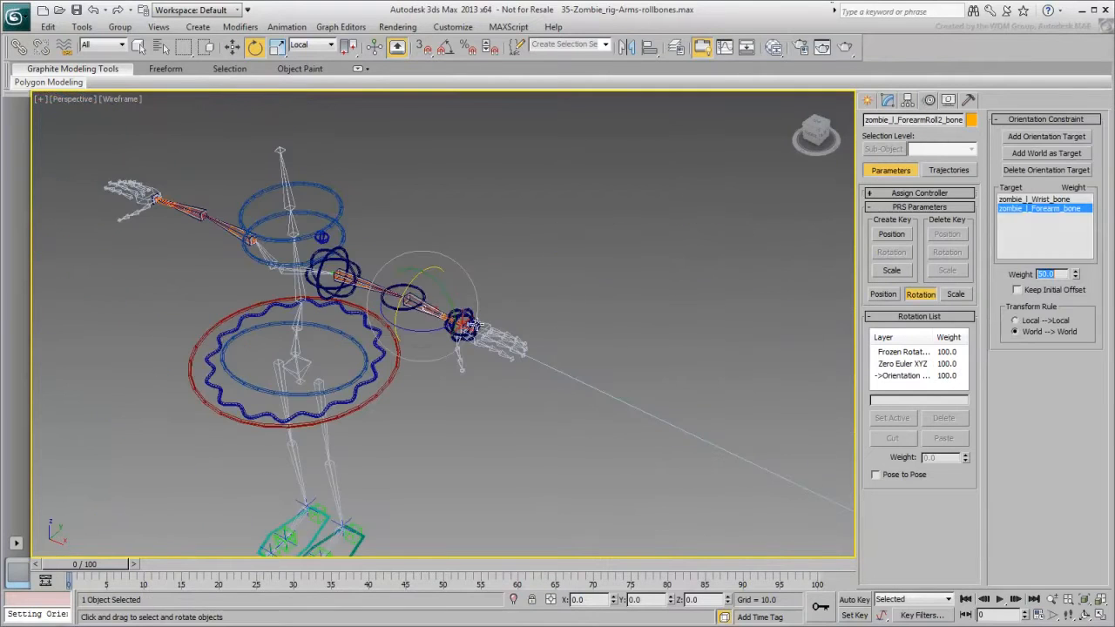
Shorten the LookAt Constraint's Viewline Length on zombie_l_ForearmRoll1_bone and clear the selection.
{"action": "scroll", "coordinate": [474, 325], "scroll_direction": "up", "scroll_amount": 5}
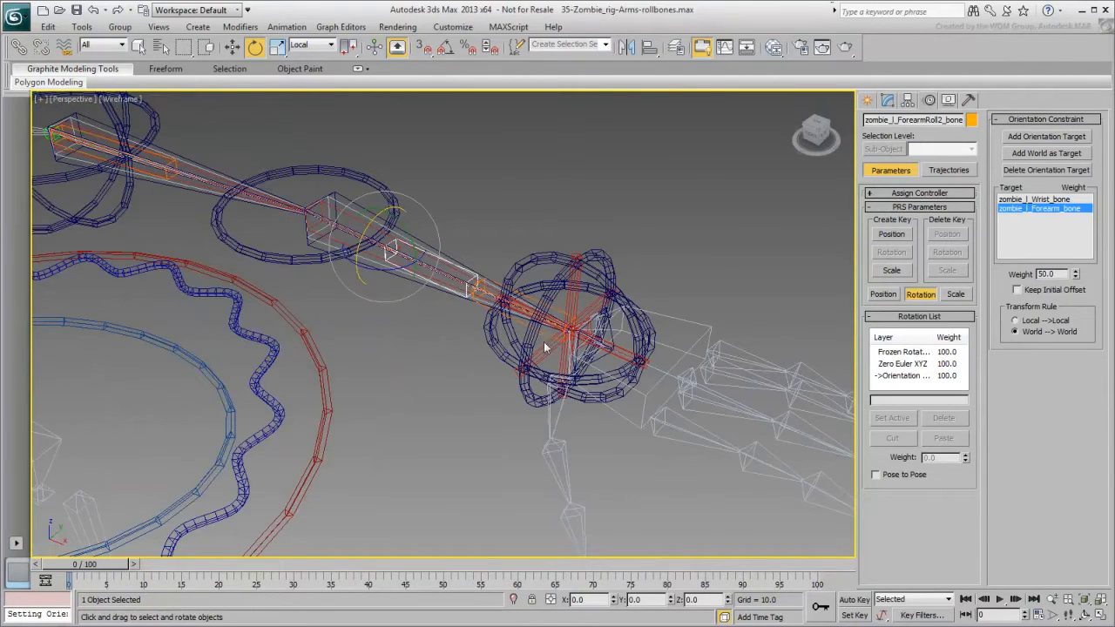
{"action": "left_click", "coordinate": [544, 333]}
{"action": "scroll", "coordinate": [543, 333], "scroll_direction": "down", "scroll_amount": 4}
{"action": "middle_click_drag", "start_coordinate": [641, 350], "coordinate": [585, 326]}
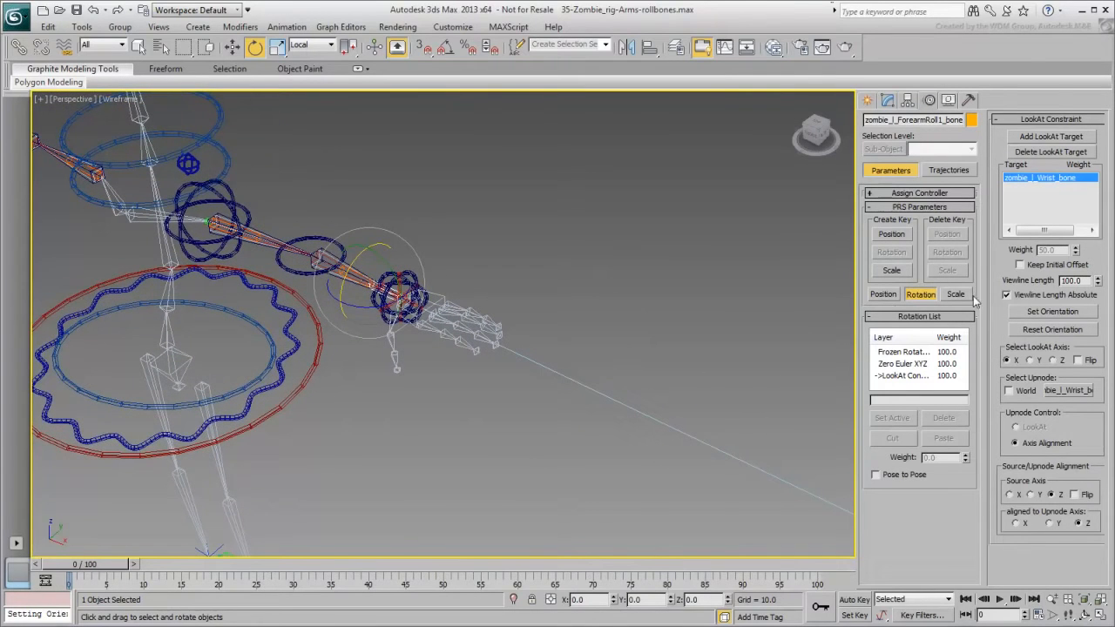
{"action": "left_click_drag", "start_coordinate": [1097, 279], "coordinate": [1091, 346]}
{"action": "middle_click_drag", "start_coordinate": [515, 297], "coordinate": [658, 312]}
{"action": "left_click", "coordinate": [658, 307]}
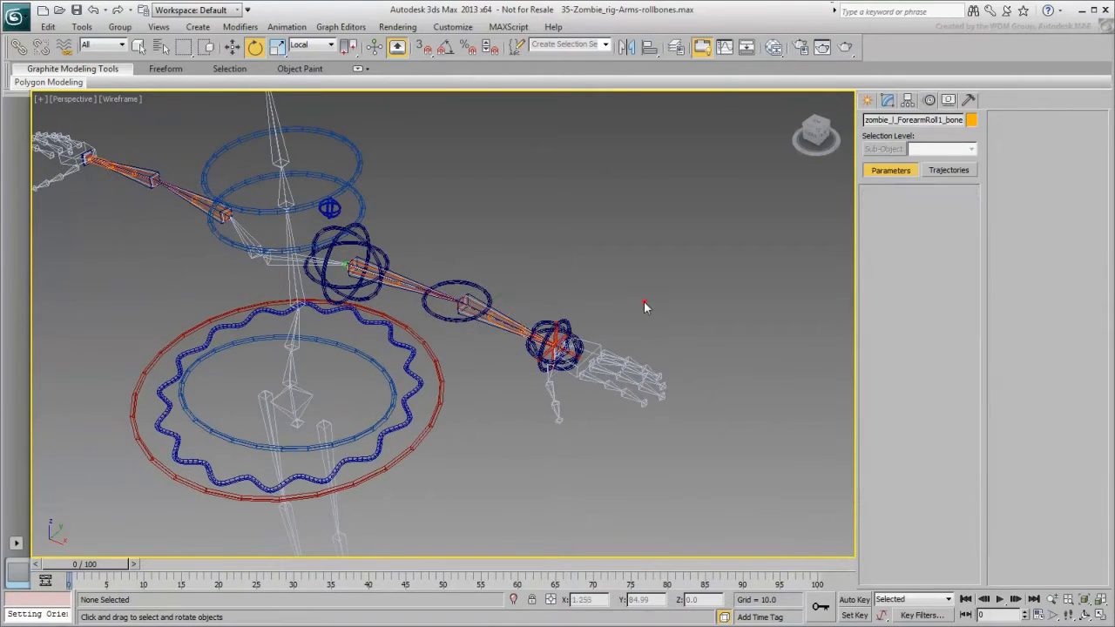
Select the left hand FK control, unhide the Geometry category and display the viewport as shaded with edged faces.
{"action": "left_click_drag", "start_coordinate": [589, 298], "coordinate": [564, 333]}
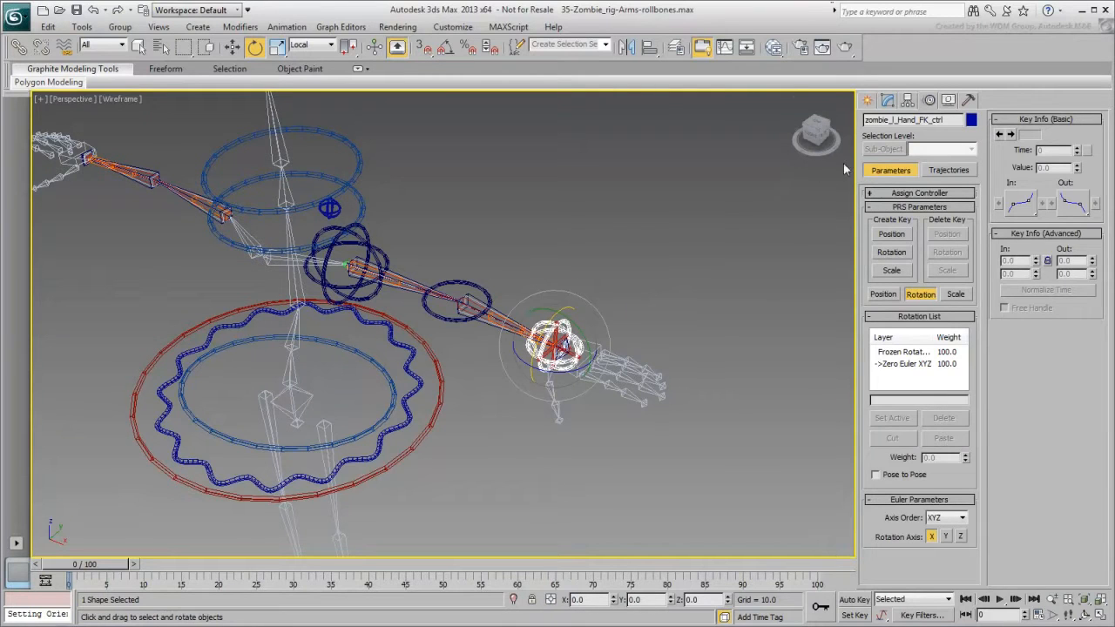
{"action": "left_click", "coordinate": [949, 100]}
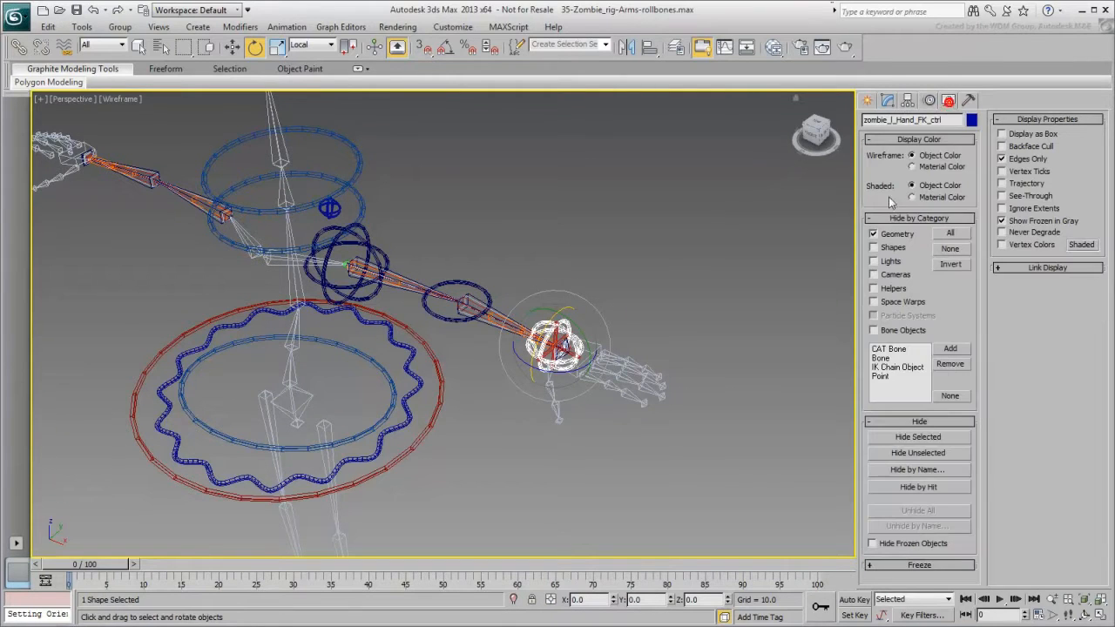
{"action": "left_click", "coordinate": [874, 234]}
{"action": "scroll", "coordinate": [543, 410], "scroll_direction": "up", "scroll_amount": 5}
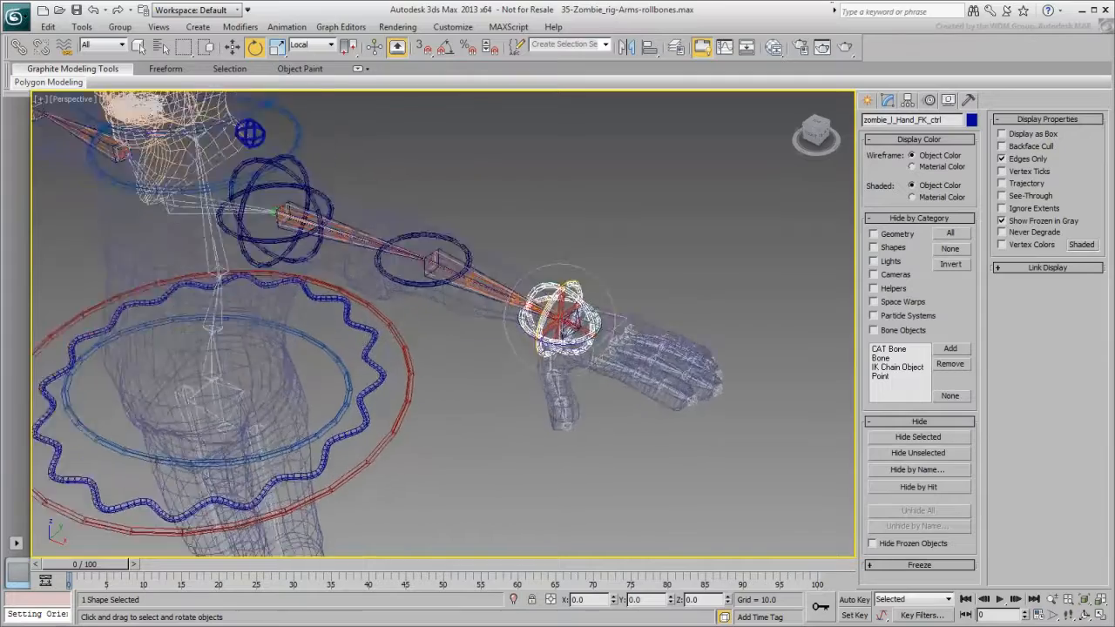
{"action": "key", "text": "F3"}
{"action": "middle_click_drag", "start_coordinate": [503, 380], "coordinate": [507, 353], "text": "alt"}
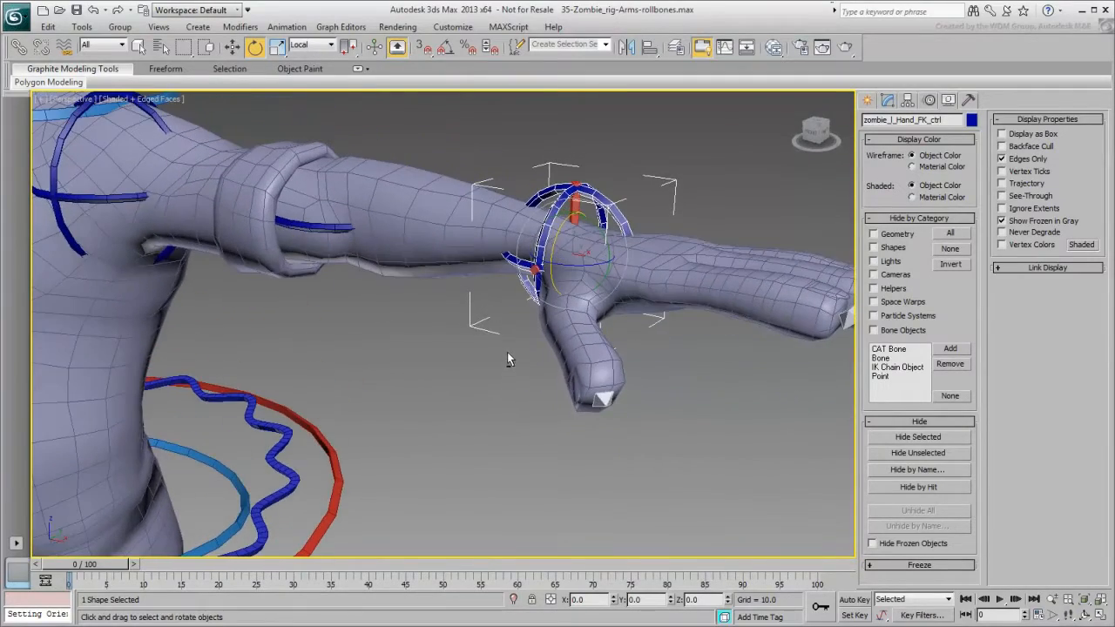
Test twisting the left hand FK control to check the forearm mesh deformation, cancel the rotation and hide the Geometry category.
{"action": "left_click_drag", "start_coordinate": [558, 251], "coordinate": [559, 289]}
{"action": "right_click", "coordinate": [558, 288]}
{"action": "scroll", "coordinate": [436, 340], "scroll_direction": "down", "scroll_amount": 3}
{"action": "middle_click_drag", "start_coordinate": [434, 340], "coordinate": [443, 383]}
{"action": "left_click", "coordinate": [873, 234]}
{"action": "middle_click_drag", "start_coordinate": [814, 251], "coordinate": [651, 251], "text": "alt"}
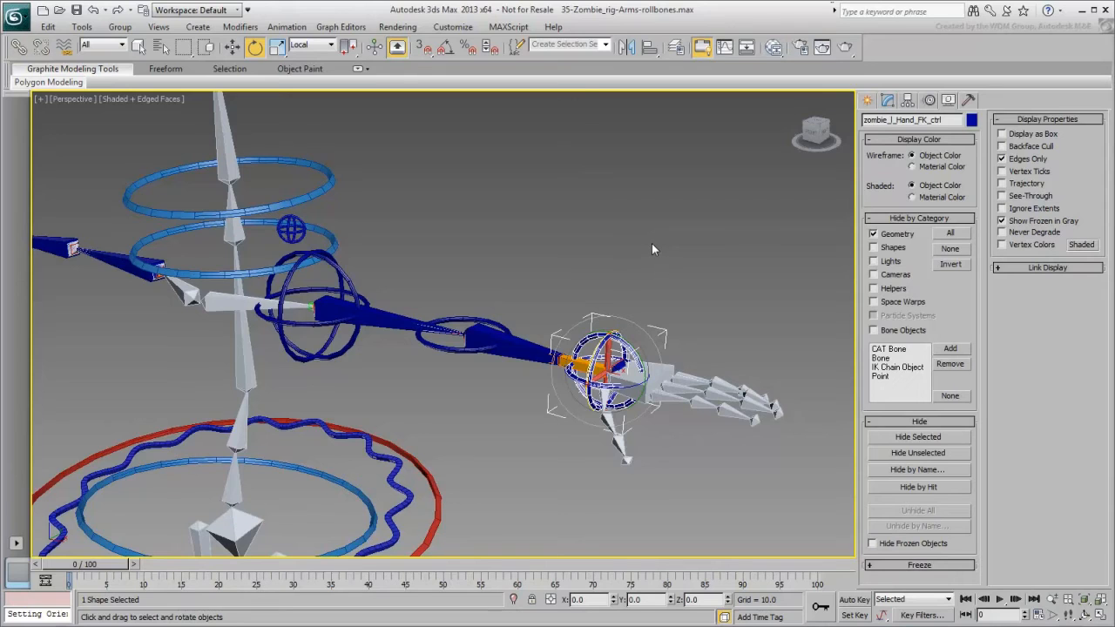